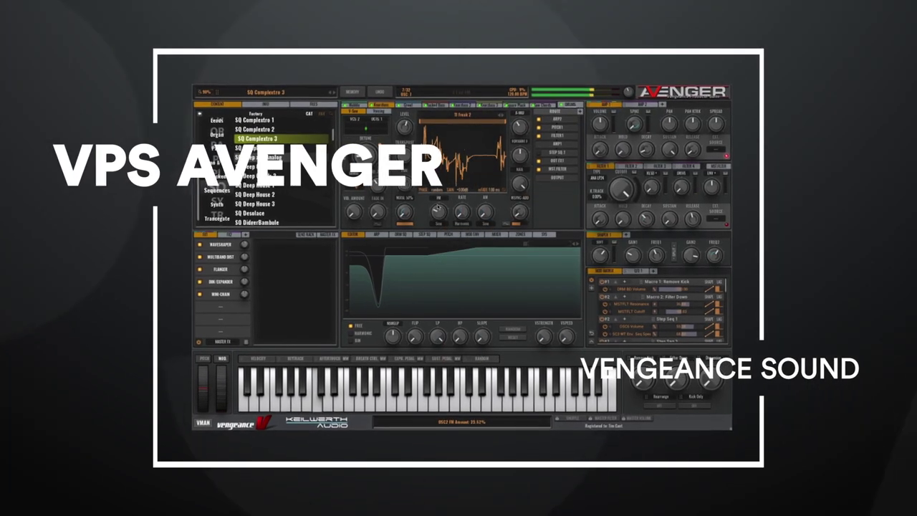
Step: Raise the Ratio and FM amount of Operator I in the Delivered DS preset
{"action": "left_click_drag", "start_coordinate": [293, 249], "coordinate": [278, 239]}
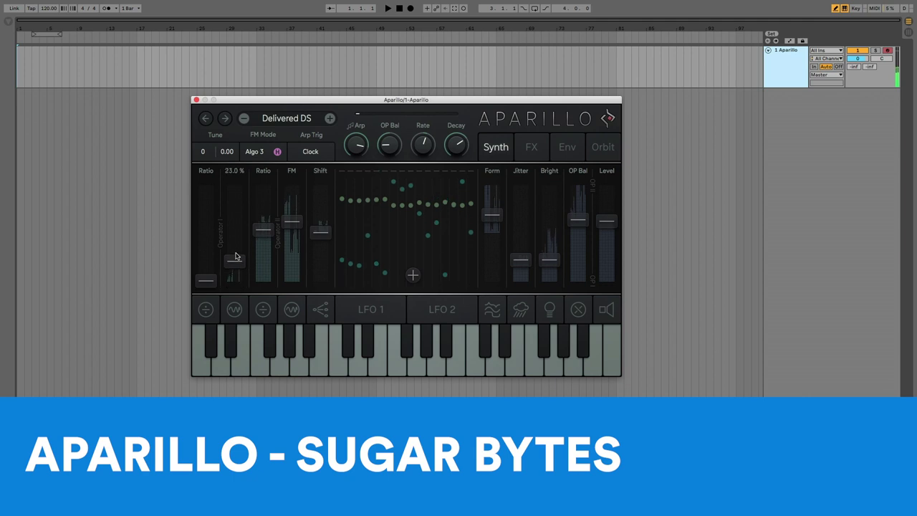
{"action": "left_click_drag", "start_coordinate": [236, 258], "coordinate": [236, 221]}
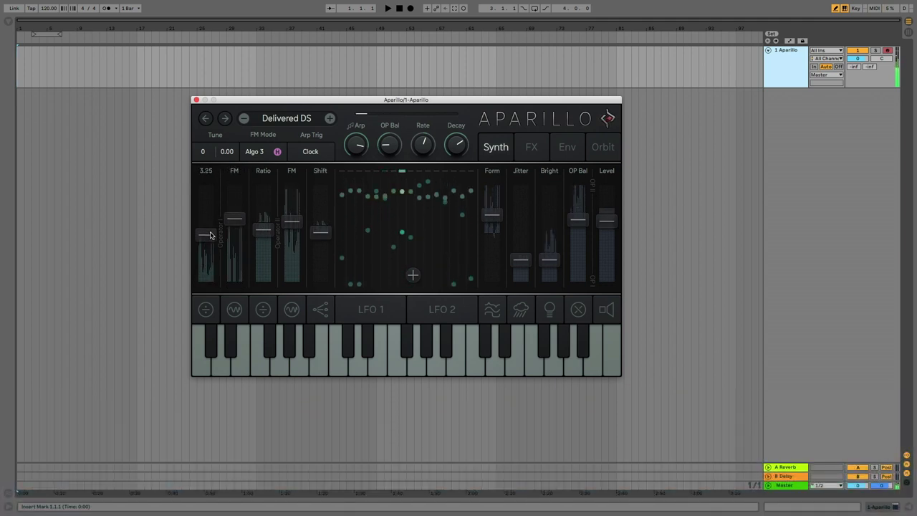
Step: Lower the Shift modulation amount to about 10.5 % and increase the rate of LFO 1
{"action": "left_click", "coordinate": [321, 306]}
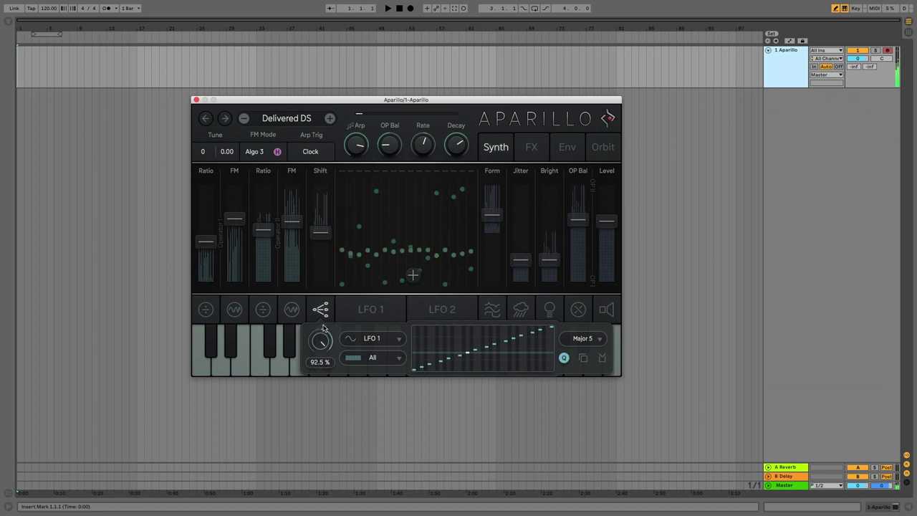
{"action": "left_click_drag", "start_coordinate": [322, 340], "coordinate": [322, 347]}
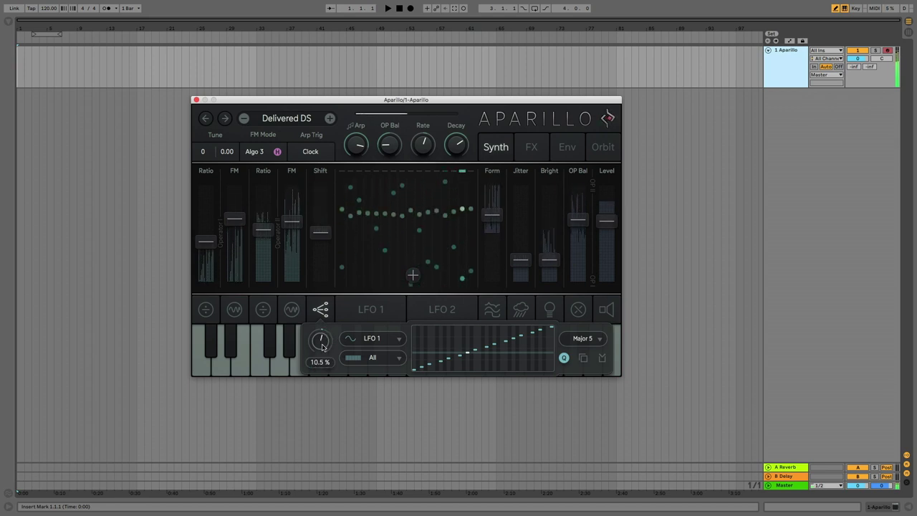
{"action": "left_click", "coordinate": [363, 312]}
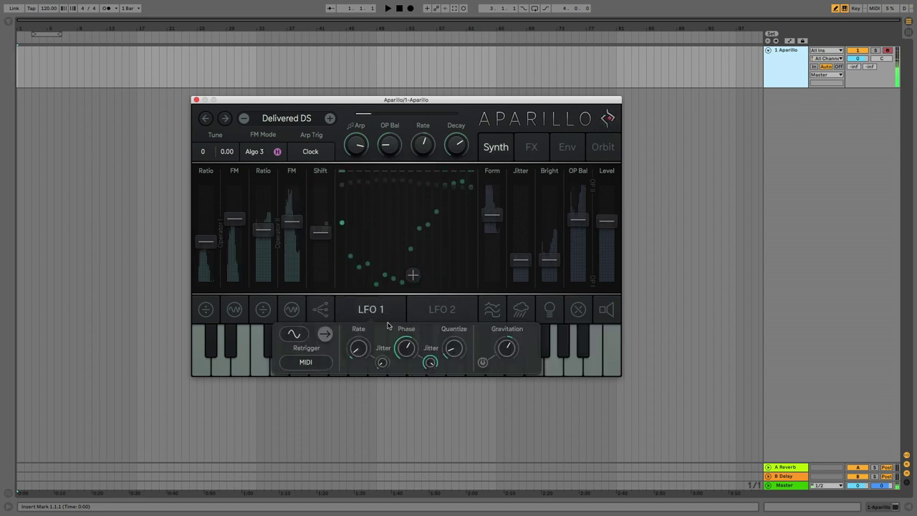
{"action": "left_click_drag", "start_coordinate": [359, 348], "coordinate": [357, 329]}
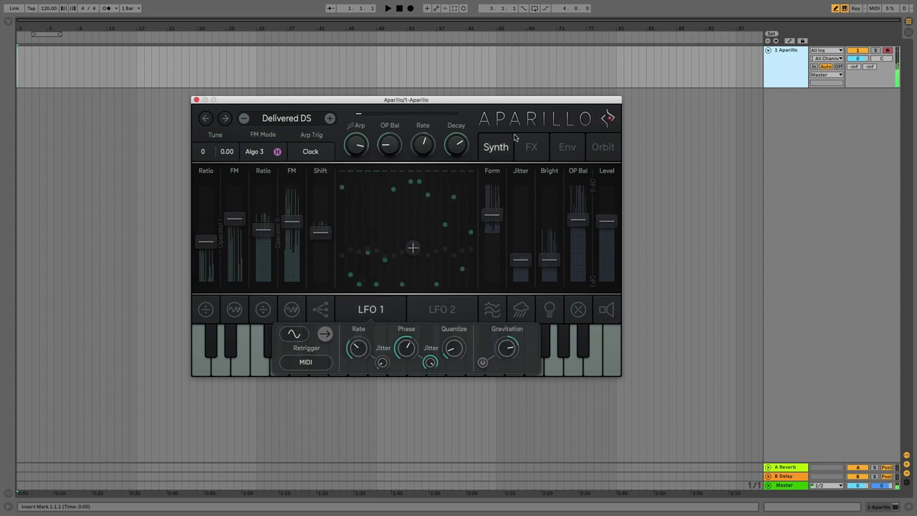
Step: In the Orbit view, move the Bright, green note and Delay objects towards the centre, and return to the synth controls
{"action": "left_click", "coordinate": [600, 146]}
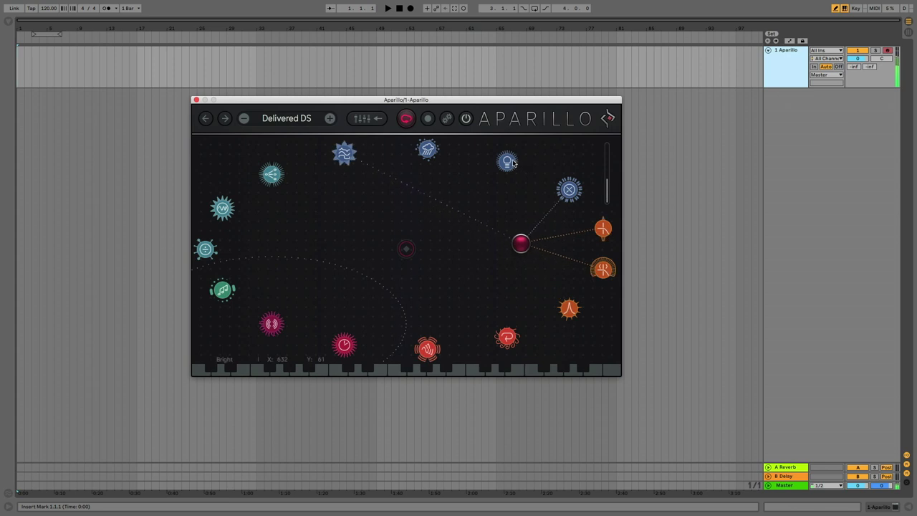
{"action": "left_click_drag", "start_coordinate": [507, 163], "coordinate": [494, 197]}
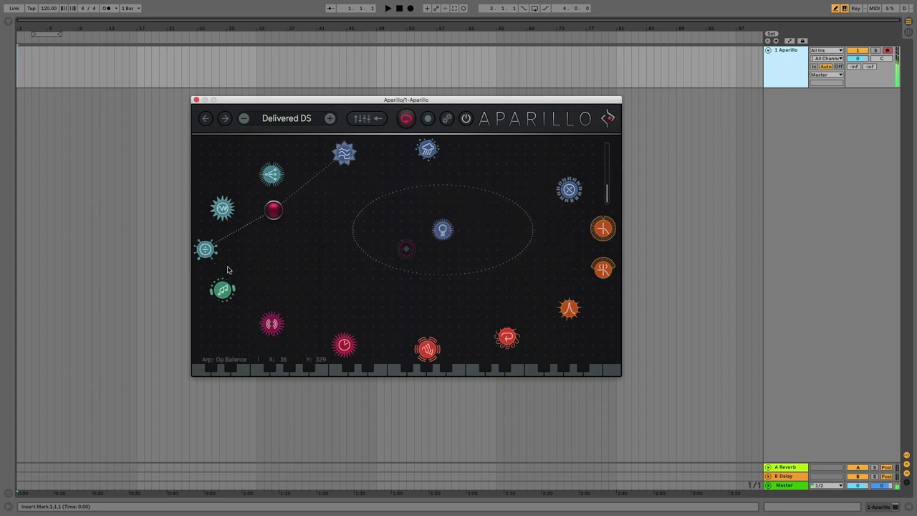
{"action": "left_click_drag", "start_coordinate": [224, 300], "coordinate": [350, 258]}
{"action": "left_click_drag", "start_coordinate": [344, 344], "coordinate": [393, 294]}
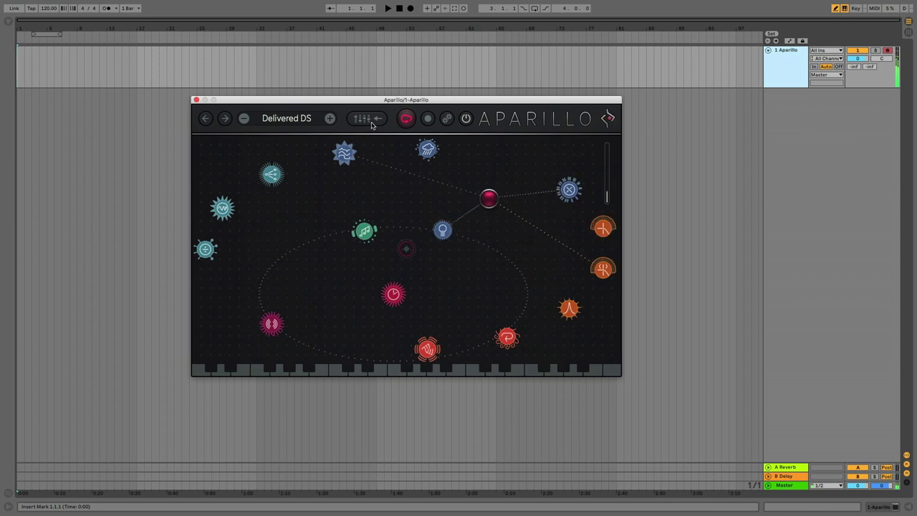
{"action": "left_click", "coordinate": [370, 121]}
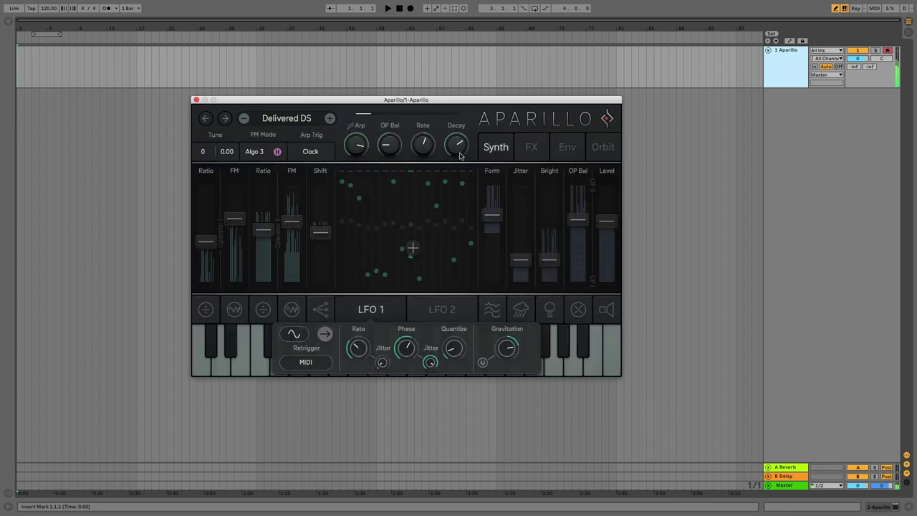
Step: Raise the Spacializer's Size and Feedback in the effects, adjust the Panner's Rate and Width, and lower the Delay Time
{"action": "left_click", "coordinate": [530, 152]}
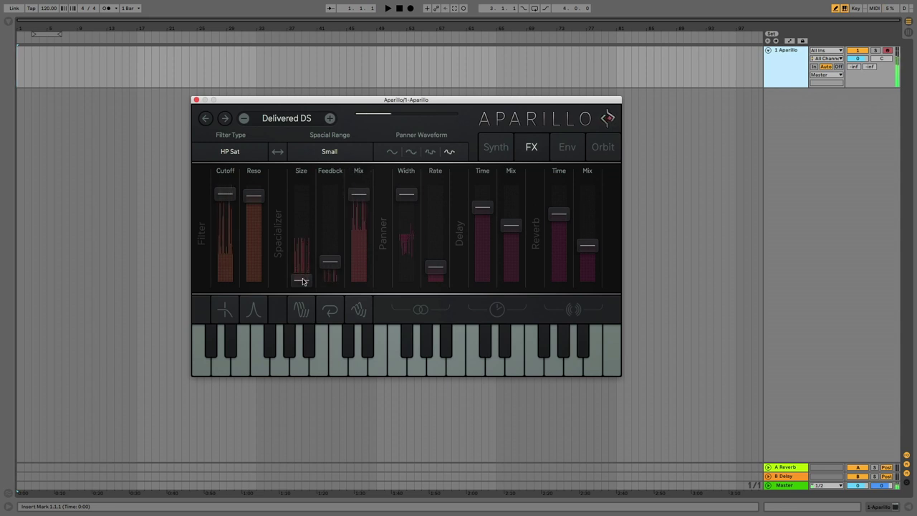
{"action": "left_click_drag", "start_coordinate": [311, 227], "coordinate": [310, 207]}
{"action": "left_click_drag", "start_coordinate": [330, 261], "coordinate": [302, 235]}
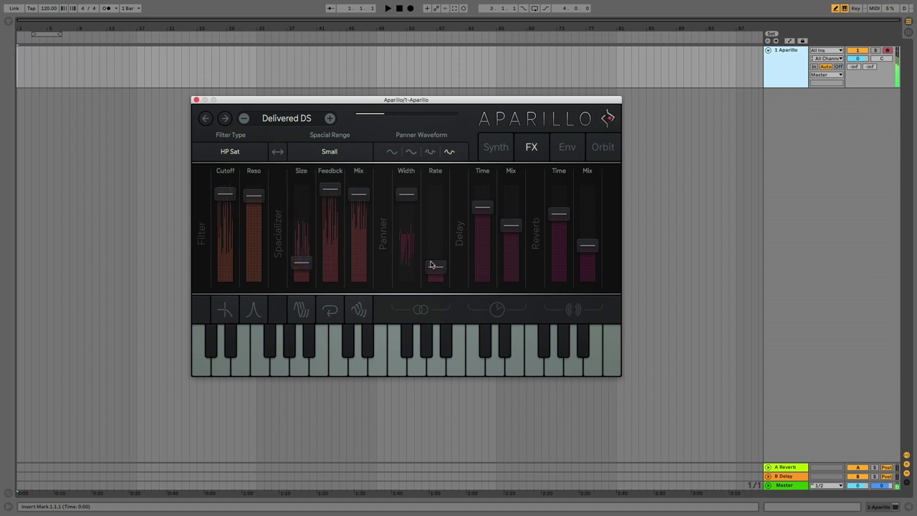
{"action": "left_click_drag", "start_coordinate": [434, 234], "coordinate": [406, 259]}
{"action": "left_click_drag", "start_coordinate": [482, 206], "coordinate": [480, 264]}
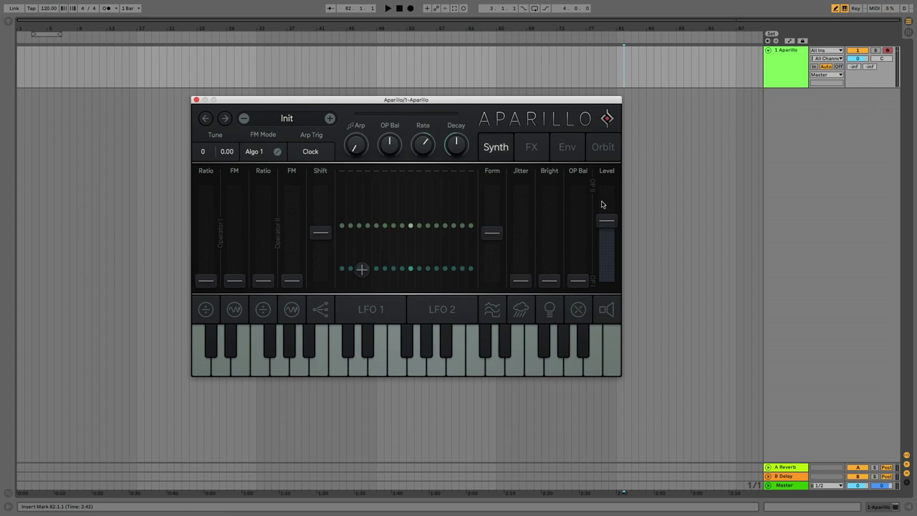
Step: View the synth's global settings page and return to the Init preset's synth controls
{"action": "left_click", "coordinate": [552, 117]}
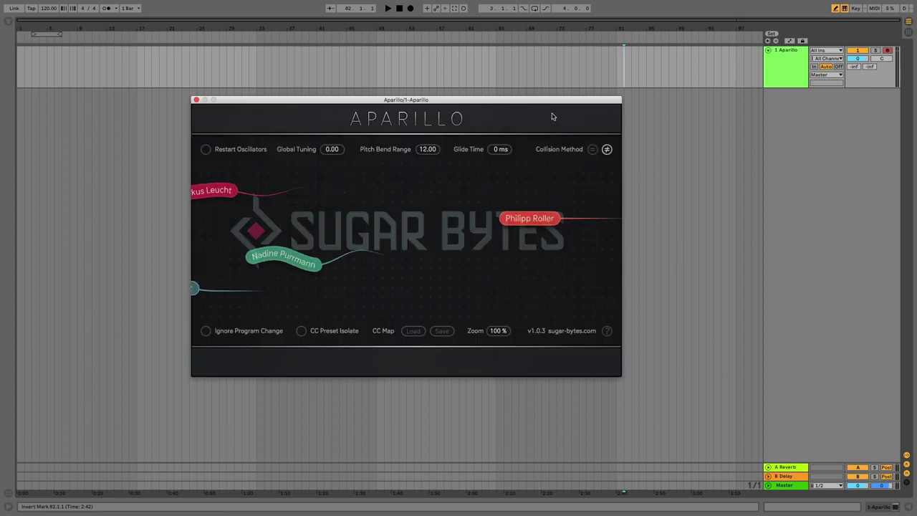
{"action": "left_click", "coordinate": [396, 122]}
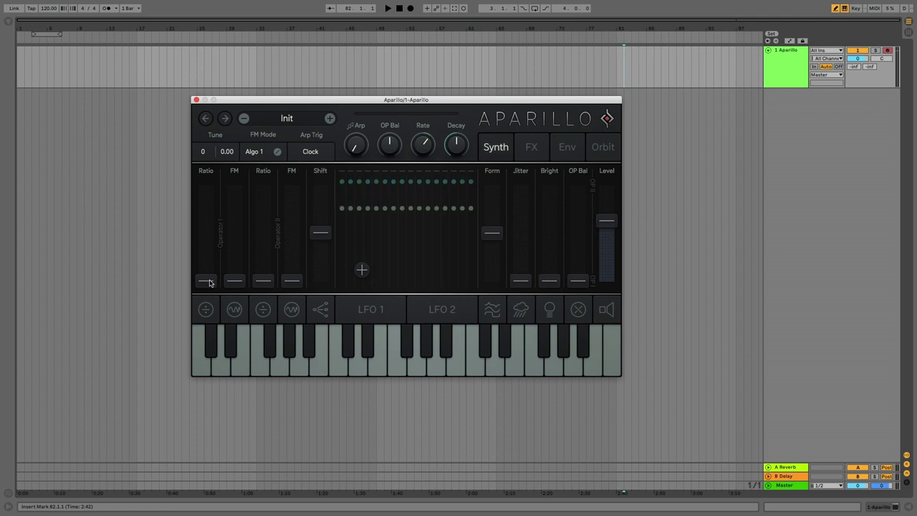
Step: Raise Operator I's Ratio and FM from zero in the Init preset and fine-tune both amounts
{"action": "left_click_drag", "start_coordinate": [208, 282], "coordinate": [206, 210]}
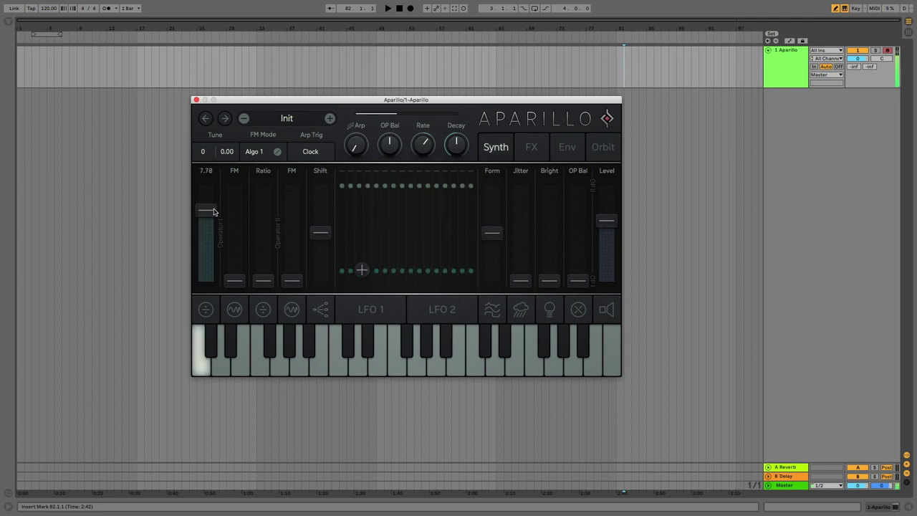
{"action": "left_click_drag", "start_coordinate": [235, 281], "coordinate": [209, 259]}
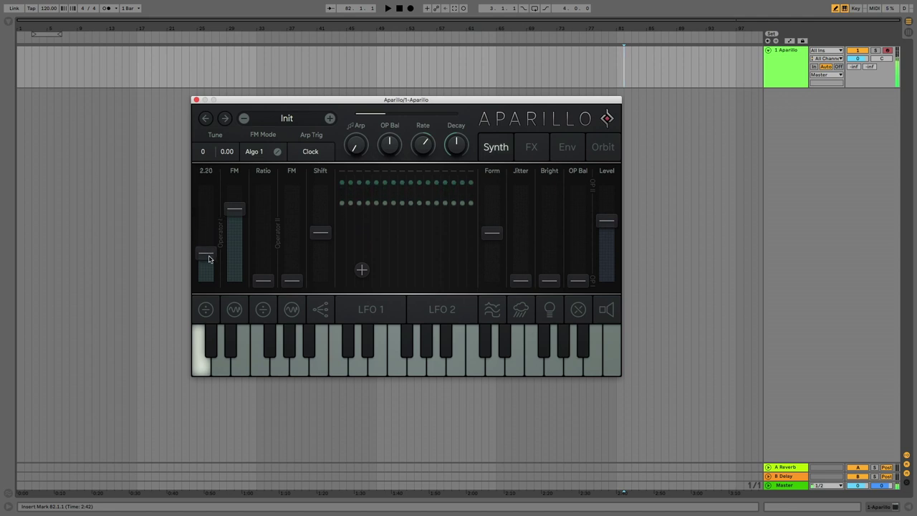
{"action": "left_click_drag", "start_coordinate": [233, 213], "coordinate": [235, 223]}
{"action": "mouse_move", "coordinate": [209, 252]}
{"action": "left_mouse_down"}
{"action": "mouse_move", "coordinate": [208, 189]}
{"action": "mouse_move", "coordinate": [211, 264]}
{"action": "mouse_move", "coordinate": [208, 244]}
{"action": "left_mouse_up"}
Step: Raise Operator II's Ratio and FM, set the FM Mode to Algo 3, and readjust the operators' FM amounts
{"action": "left_click_drag", "start_coordinate": [263, 280], "coordinate": [263, 223]}
{"action": "left_click_drag", "start_coordinate": [292, 282], "coordinate": [263, 258]}
{"action": "left_click", "coordinate": [258, 150]}
{"action": "mouse_move", "coordinate": [291, 218]}
{"action": "left_mouse_down"}
{"action": "mouse_move", "coordinate": [292, 205]}
{"action": "mouse_move", "coordinate": [291, 229]}
{"action": "left_mouse_up"}
{"action": "left_click_drag", "start_coordinate": [241, 210], "coordinate": [211, 233]}
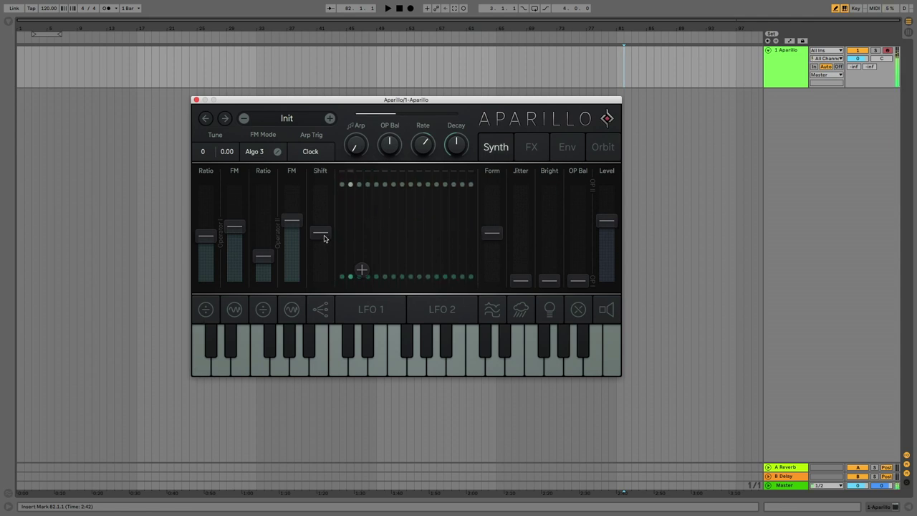
Step: Try a lower Shift value, reset Shift to its default, and raise its LFO 1 modulation to about 94 %
{"action": "left_click_drag", "start_coordinate": [323, 239], "coordinate": [329, 274]}
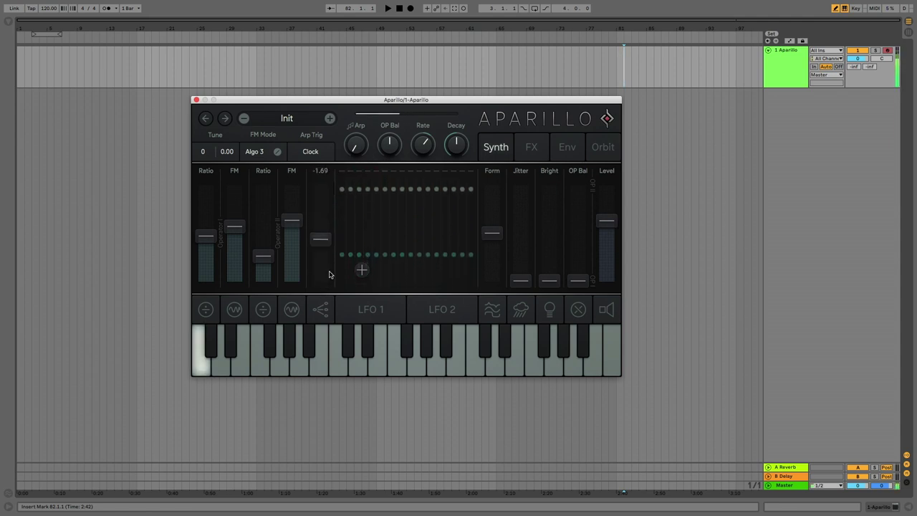
{"action": "double_click", "coordinate": [328, 239]}
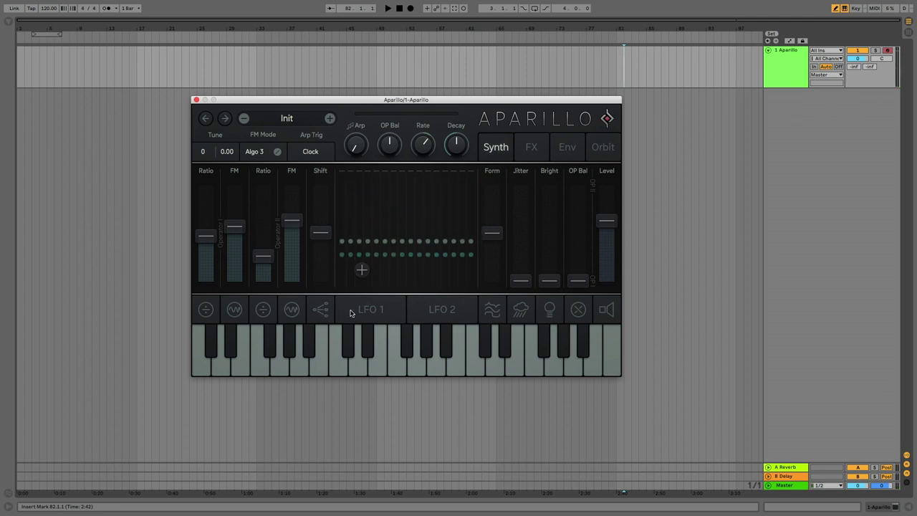
{"action": "left_click", "coordinate": [323, 310]}
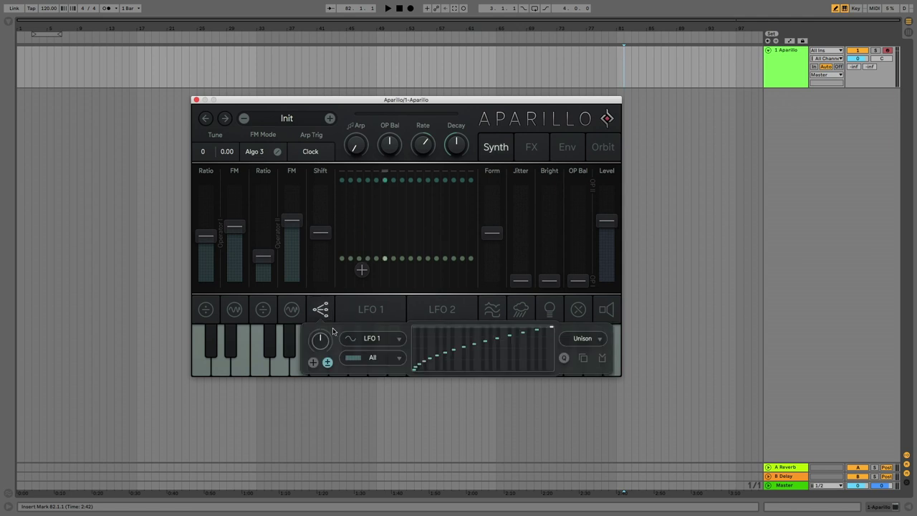
{"action": "left_click_drag", "start_coordinate": [324, 339], "coordinate": [324, 332]}
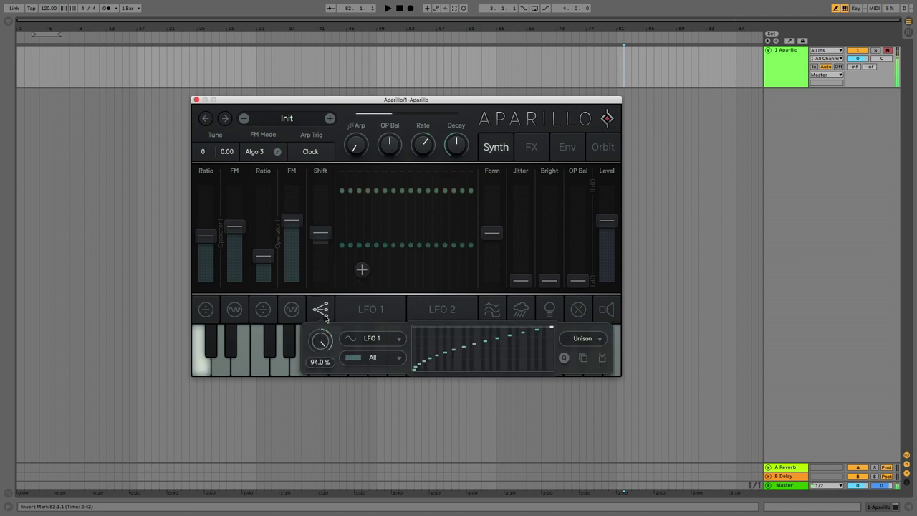
Step: Set LFO 1's Rate to minimum, add slight rate jitter, and raise its Phase, phase jitter and Quantize
{"action": "left_click", "coordinate": [366, 310]}
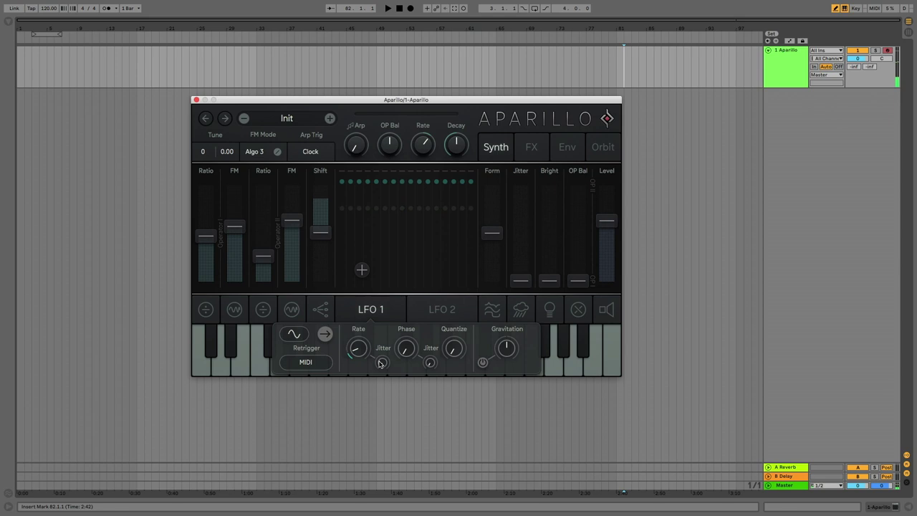
{"action": "left_click_drag", "start_coordinate": [381, 364], "coordinate": [381, 360]}
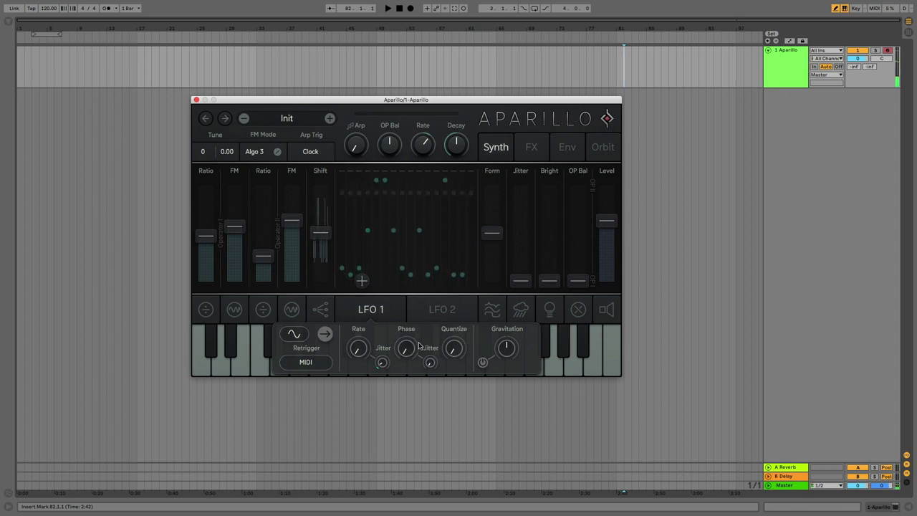
{"action": "left_click_drag", "start_coordinate": [405, 350], "coordinate": [406, 307]}
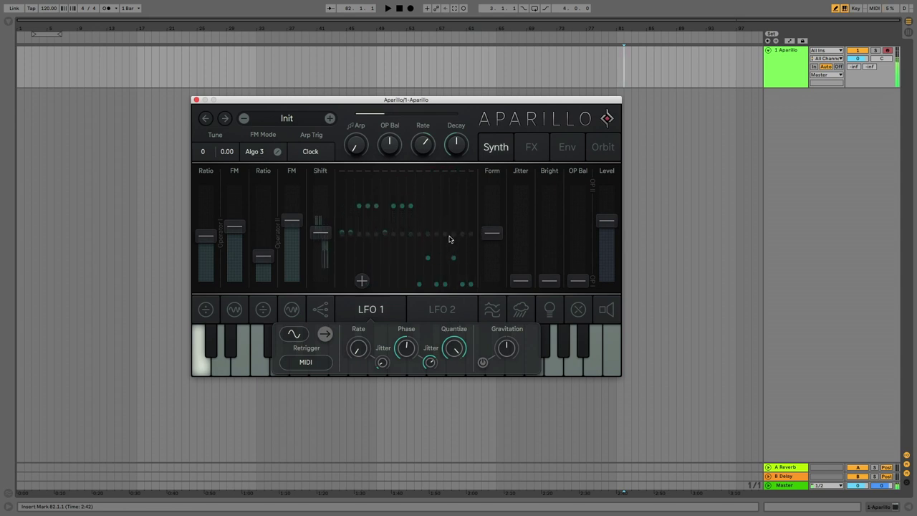
Step: Raise the Spacializer's Mix, Size and Feedback in the effects and play test notes
{"action": "left_click", "coordinate": [526, 147]}
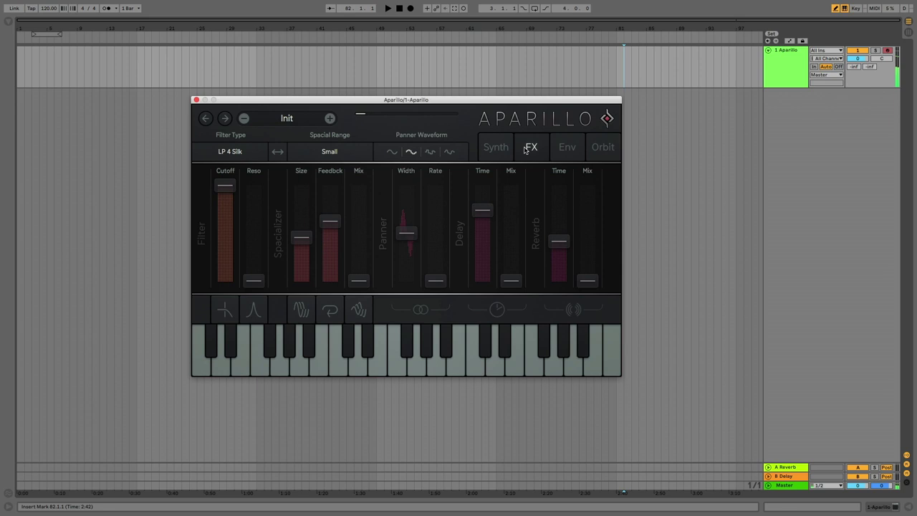
{"action": "left_click_drag", "start_coordinate": [360, 281], "coordinate": [360, 211]}
{"action": "left_click_drag", "start_coordinate": [315, 245], "coordinate": [324, 192]}
{"action": "key", "text": "a"}
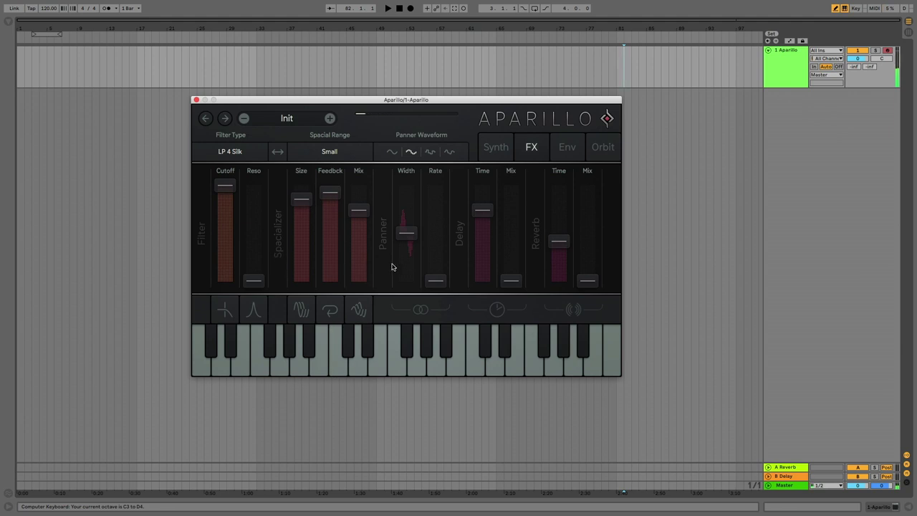
{"action": "key", "text": "a"}
Step: Raise the Reverb Mix and Delay Mix, play a test note, and set the Panner Rate to about 1/3.58
{"action": "left_click_drag", "start_coordinate": [584, 283], "coordinate": [586, 213]}
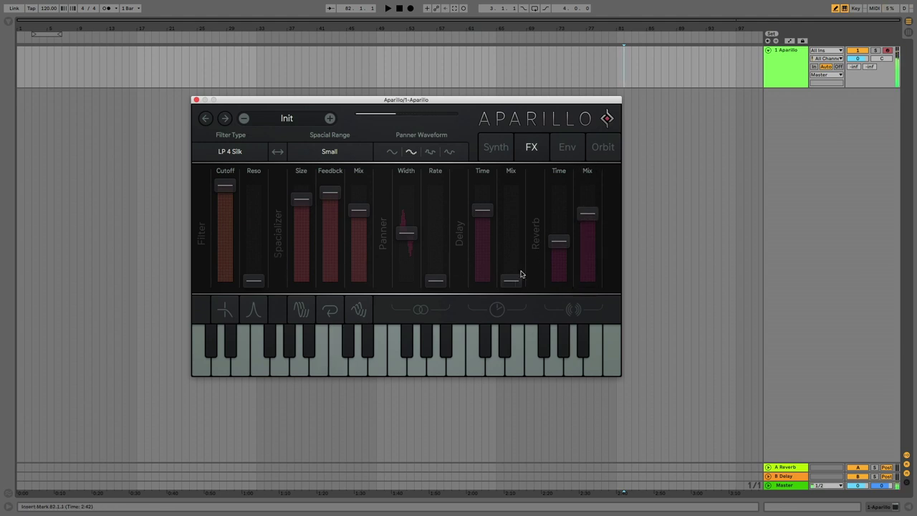
{"action": "left_click_drag", "start_coordinate": [511, 285], "coordinate": [511, 231]}
{"action": "key", "text": "a"}
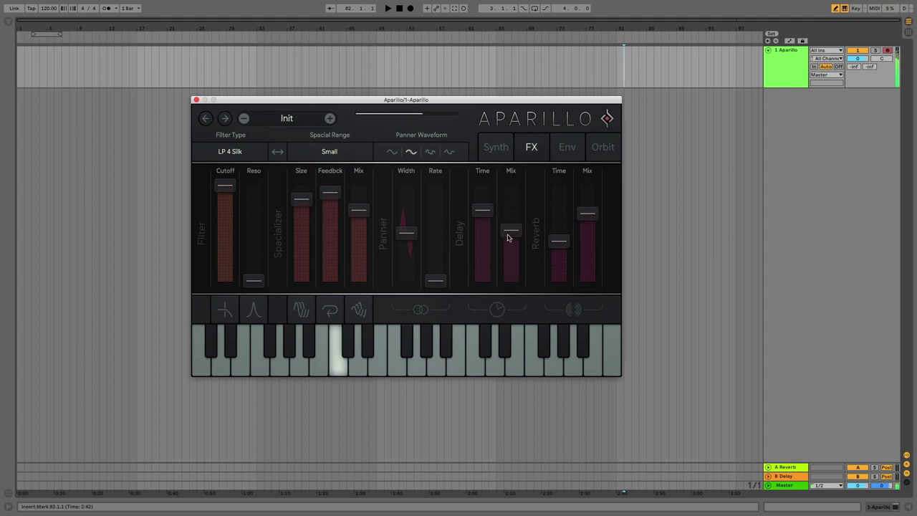
{"action": "left_click_drag", "start_coordinate": [436, 280], "coordinate": [436, 196]}
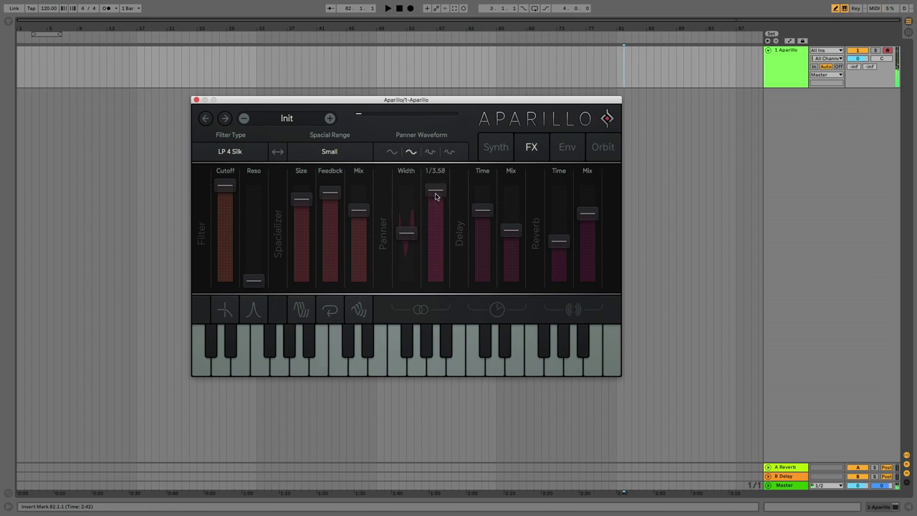
Step: Raise the synth's Jitter amount, assign LFO 2 as its modulation source, and adjust the modulation depth
{"action": "left_click", "coordinate": [495, 149]}
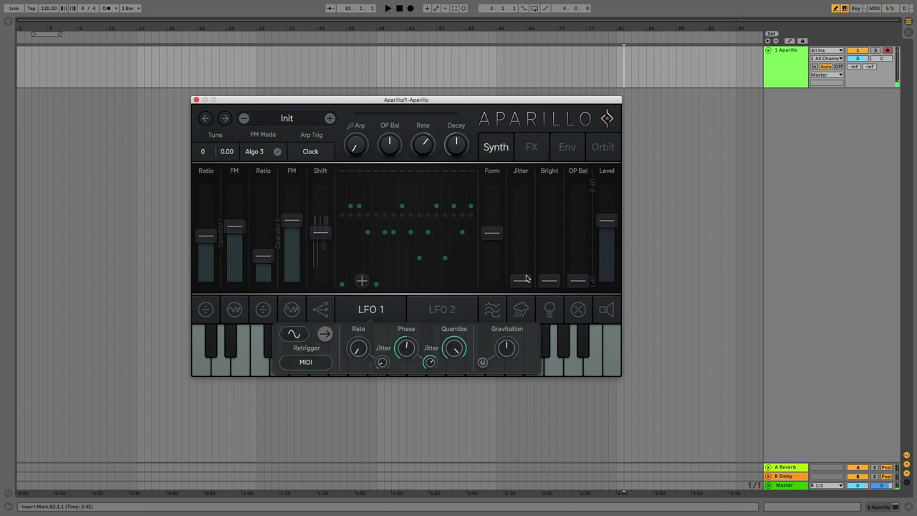
{"action": "left_click_drag", "start_coordinate": [524, 283], "coordinate": [527, 233]}
{"action": "left_click", "coordinate": [520, 308]}
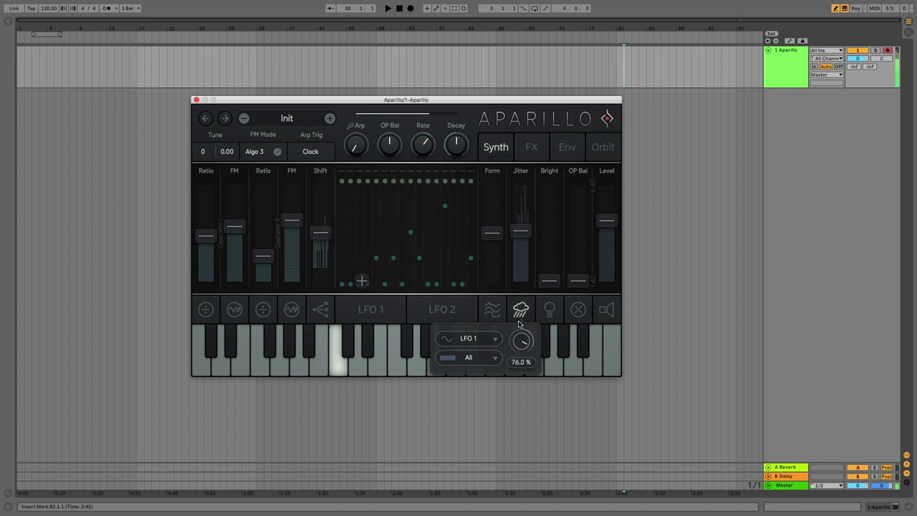
{"action": "left_click", "coordinate": [471, 339]}
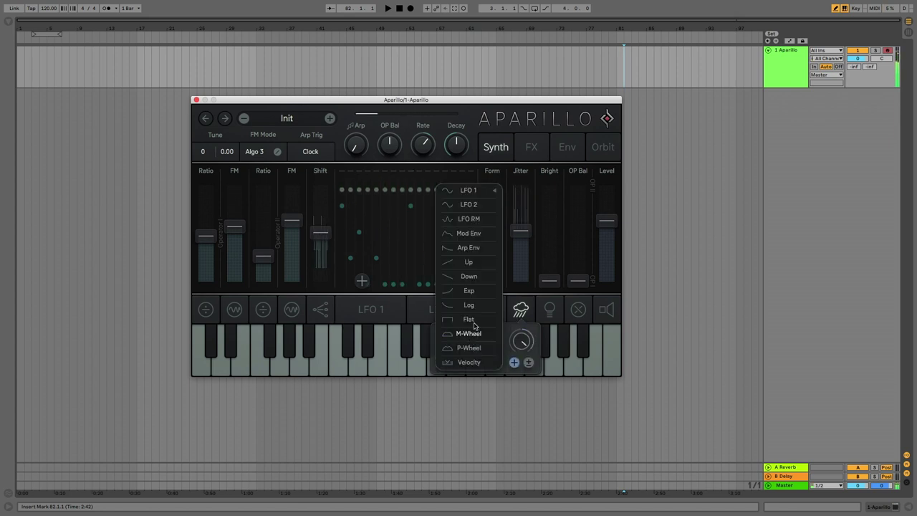
{"action": "left_click", "coordinate": [472, 205]}
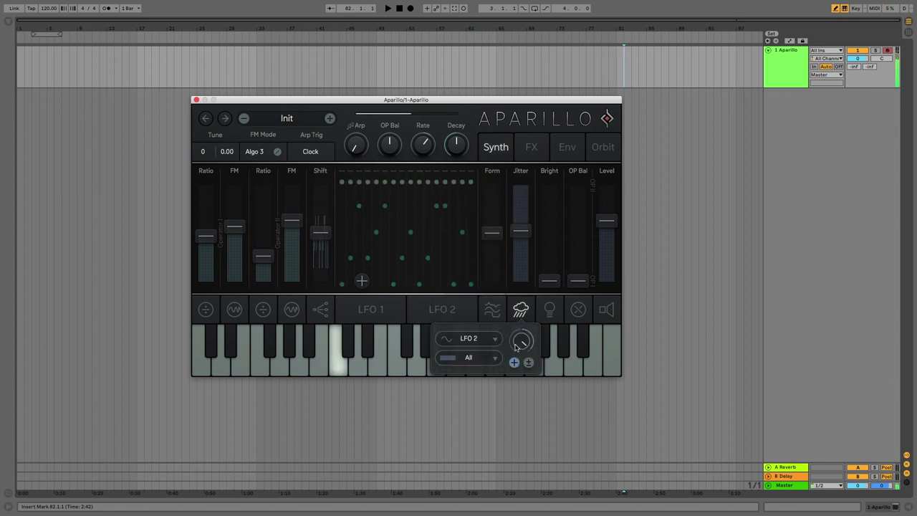
{"action": "mouse_move", "coordinate": [521, 357]}
{"action": "left_mouse_down"}
{"action": "mouse_move", "coordinate": [521, 365]}
{"action": "mouse_move", "coordinate": [519, 345]}
{"action": "left_mouse_up"}
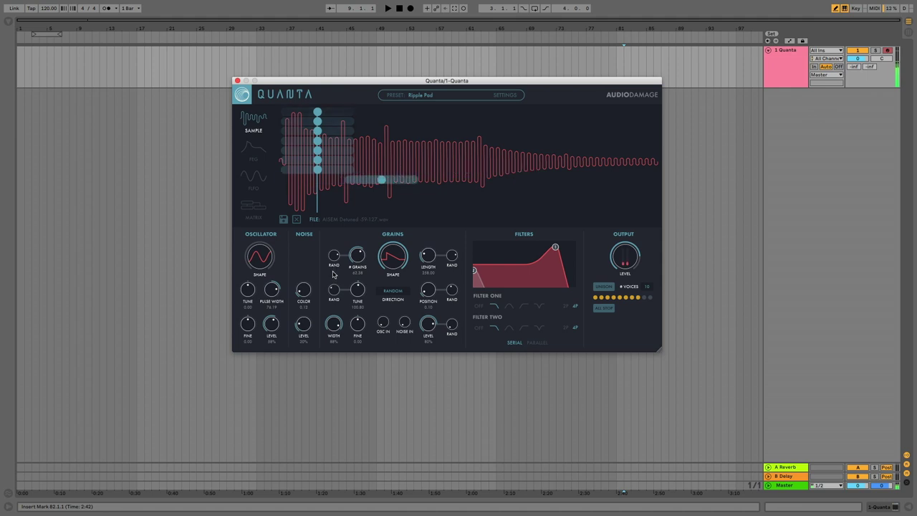
Step: Set the grain playback direction of the Ripple Pad preset to Forward
{"action": "left_click", "coordinate": [400, 290]}
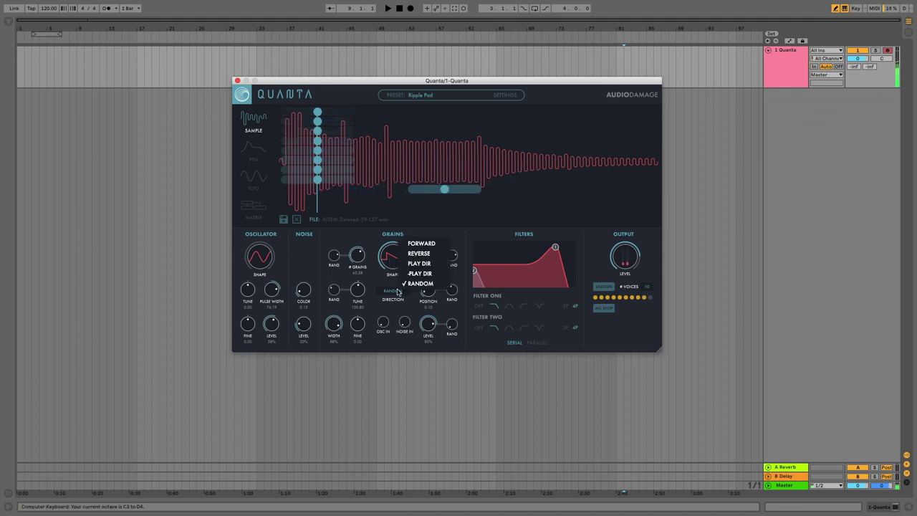
{"action": "left_click", "coordinate": [421, 245]}
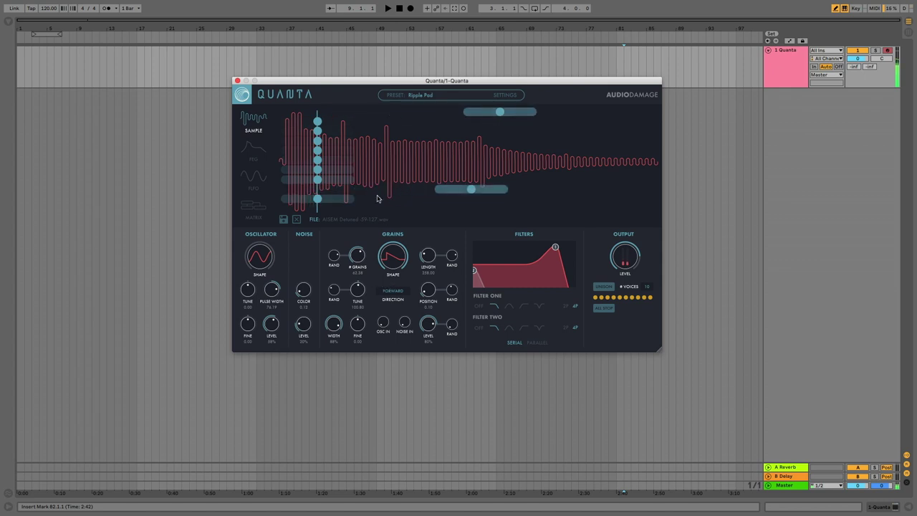
Step: Examine the modulation matrix's grain rows, including the FEG assignment on Grain Position
{"action": "left_click", "coordinate": [256, 208]}
{"action": "left_click_drag", "start_coordinate": [413, 188], "coordinate": [413, 191]}
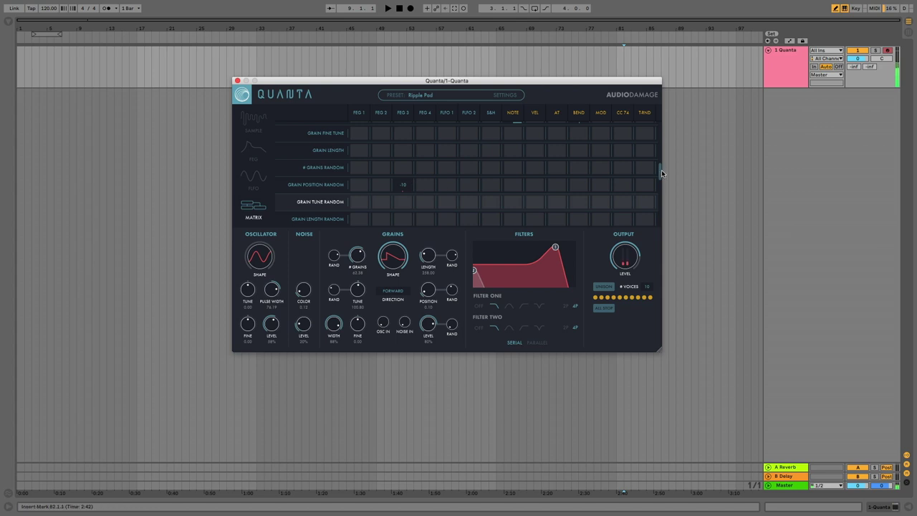
{"action": "left_click_drag", "start_coordinate": [660, 177], "coordinate": [659, 152]}
{"action": "left_click_drag", "start_coordinate": [385, 202], "coordinate": [346, 196]}
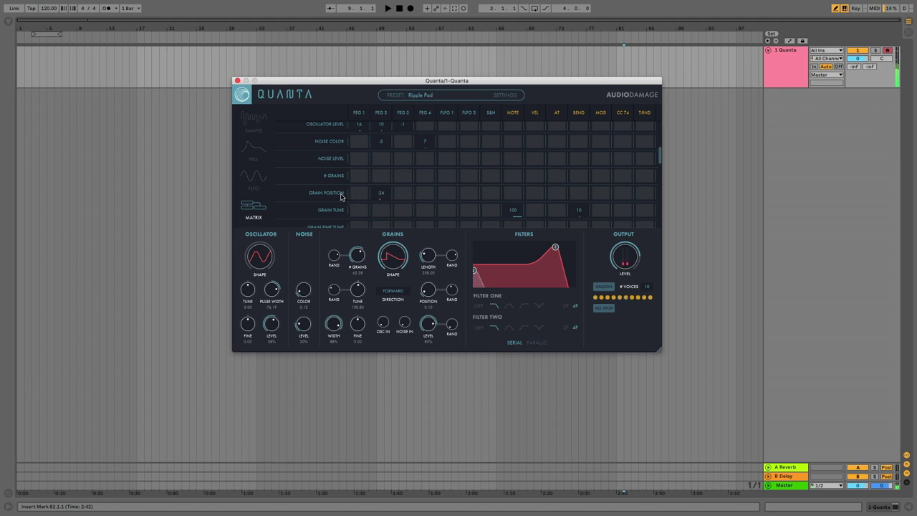
Step: Change the grain shape to a flat-topped window while playing the keyboard
{"action": "left_click_drag", "start_coordinate": [392, 259], "coordinate": [392, 307]}
{"action": "key", "text": "z"}
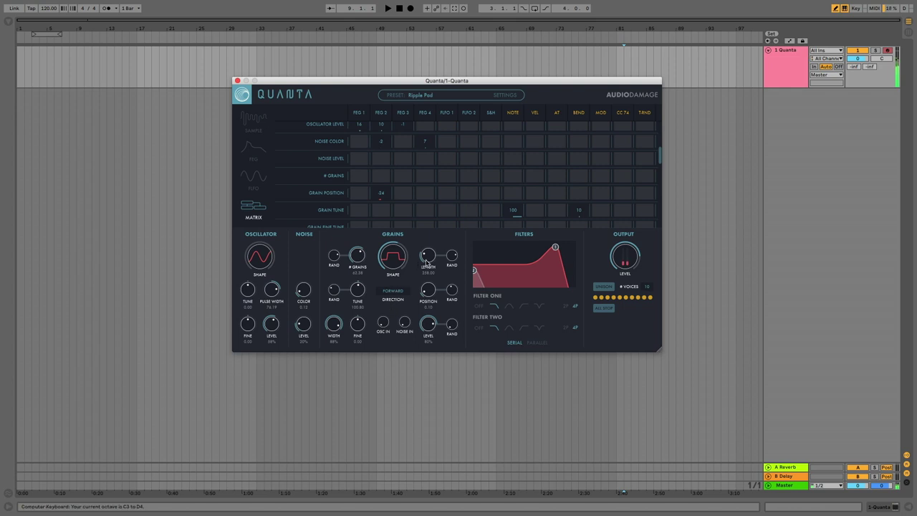
Step: Shorten the timing of FEG 2's breakpoints and adjust the curve of its rising segment
{"action": "left_click", "coordinate": [255, 154]}
{"action": "left_click_drag", "start_coordinate": [590, 112], "coordinate": [411, 111]}
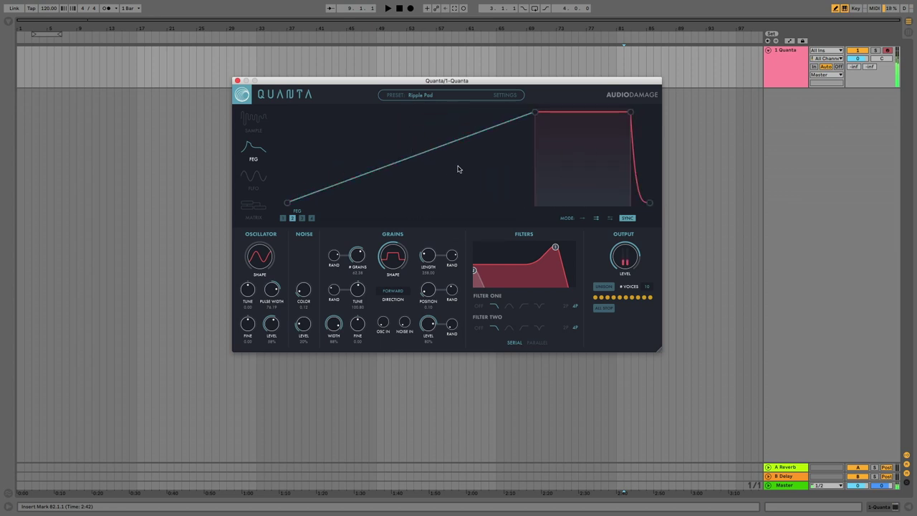
{"action": "left_click_drag", "start_coordinate": [501, 158], "coordinate": [499, 136]}
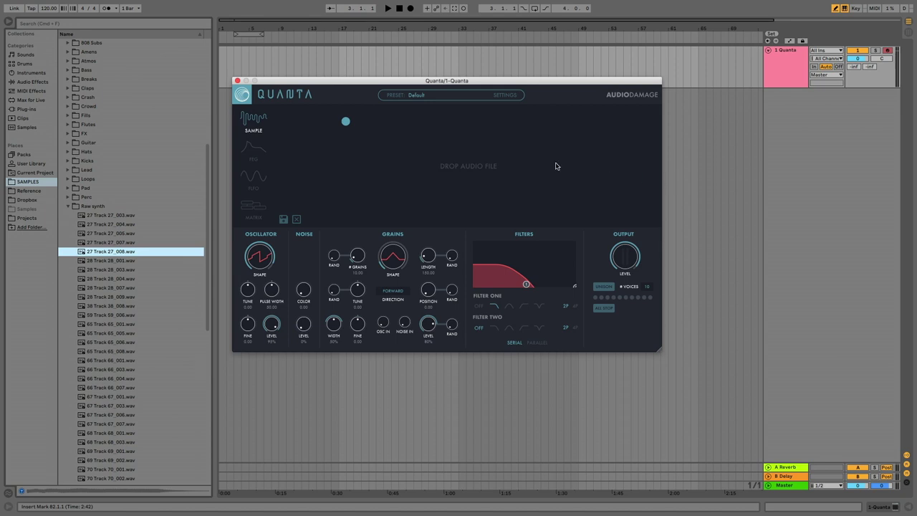
Step: Play repeated test notes on the Default preset, adjust the oscillator's pulse width, and lower the oscillator level to 0%
{"action": "key", "text": "a"}
{"action": "key", "text": "a"}
{"action": "key", "text": "a"}
{"action": "key", "text": "a"}
{"action": "key", "text": "a"}
{"action": "key", "text": "a"}
{"action": "left_click_drag", "start_coordinate": [272, 290], "coordinate": [273, 353]}
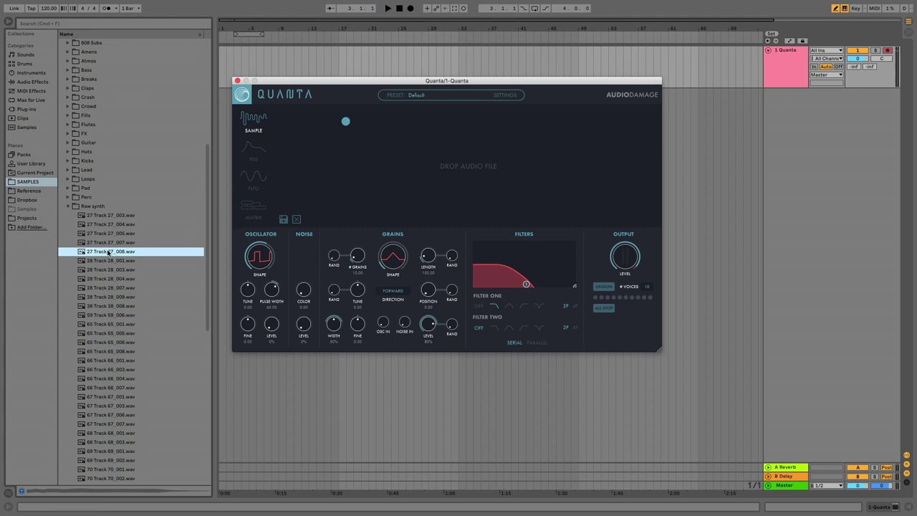
Step: Preview the sample 27 Track 27_008.wav, load it into Quanta's sample slot, and play a test note
{"action": "left_click", "coordinate": [108, 251]}
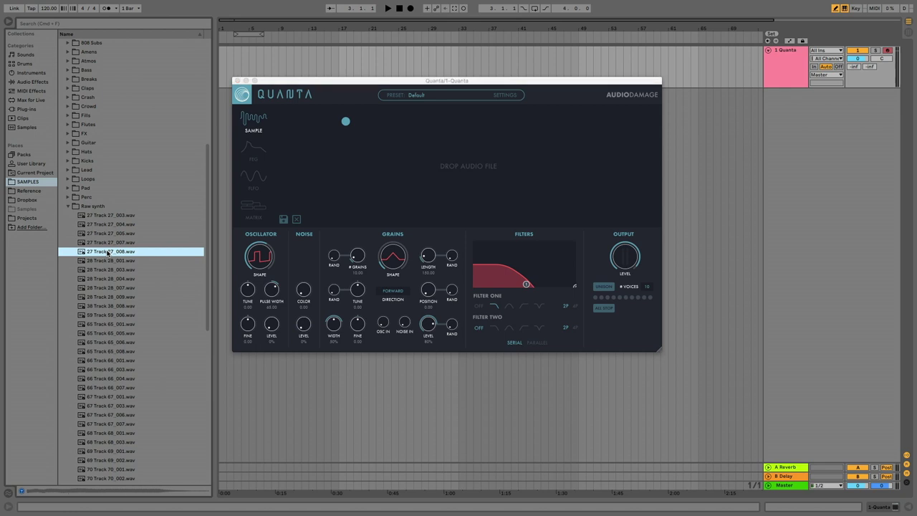
{"action": "left_click_drag", "start_coordinate": [106, 252], "coordinate": [399, 176]}
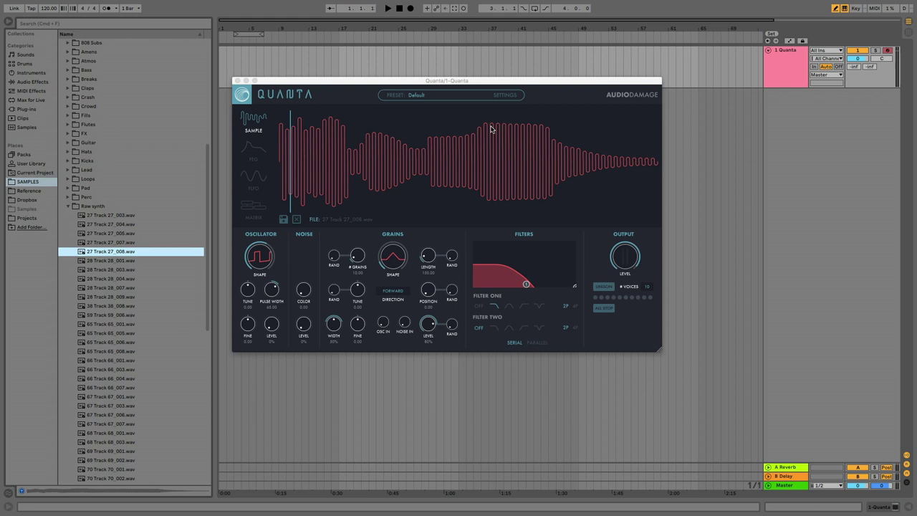
{"action": "key", "text": "a"}
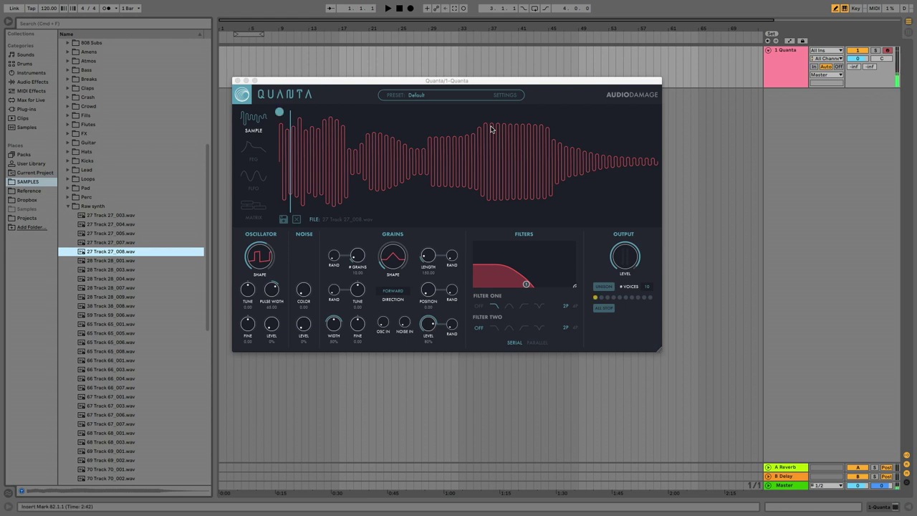
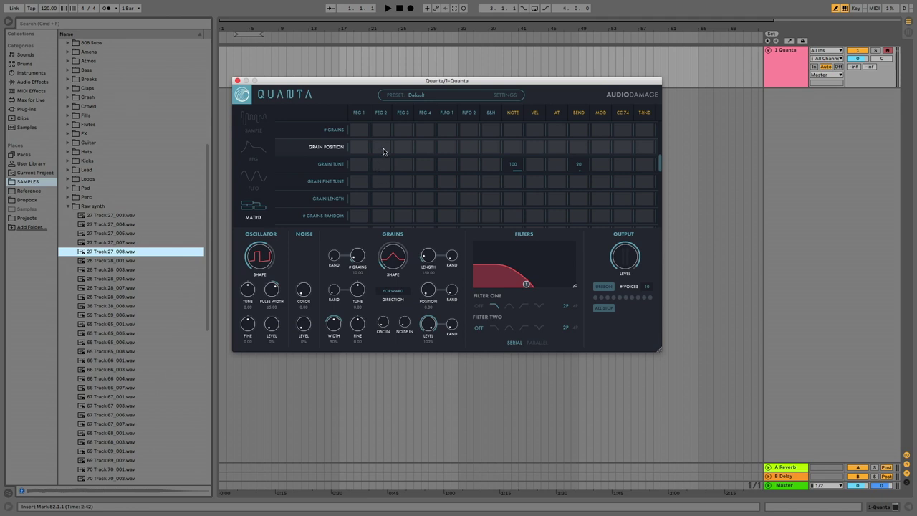
Step: Modulate Grain Position with FEG 2, and give FEG 1 an instant attack with its first three breakpoints at full level
{"action": "left_click_drag", "start_coordinate": [382, 151], "coordinate": [408, 116]}
{"action": "left_click", "coordinate": [254, 149]}
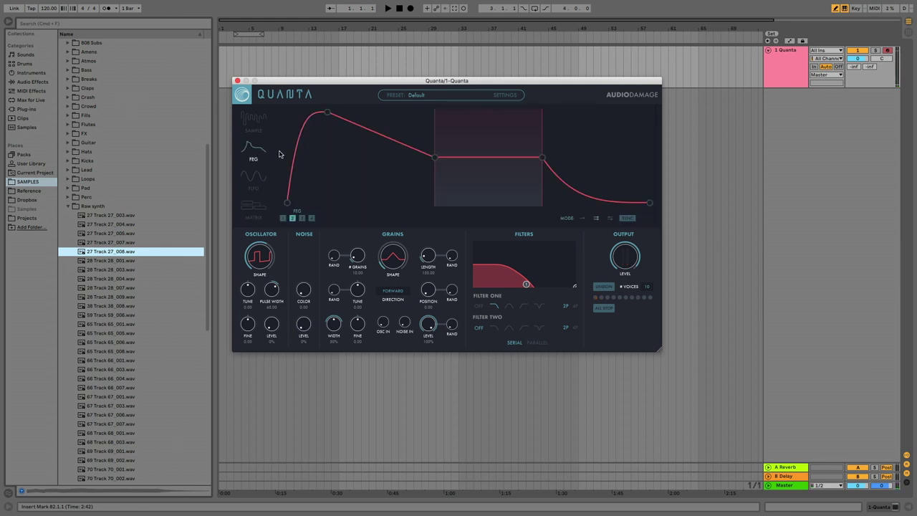
{"action": "left_click", "coordinate": [283, 218]}
{"action": "left_click_drag", "start_coordinate": [320, 113], "coordinate": [277, 105]}
{"action": "left_click_drag", "start_coordinate": [361, 133], "coordinate": [364, 93]}
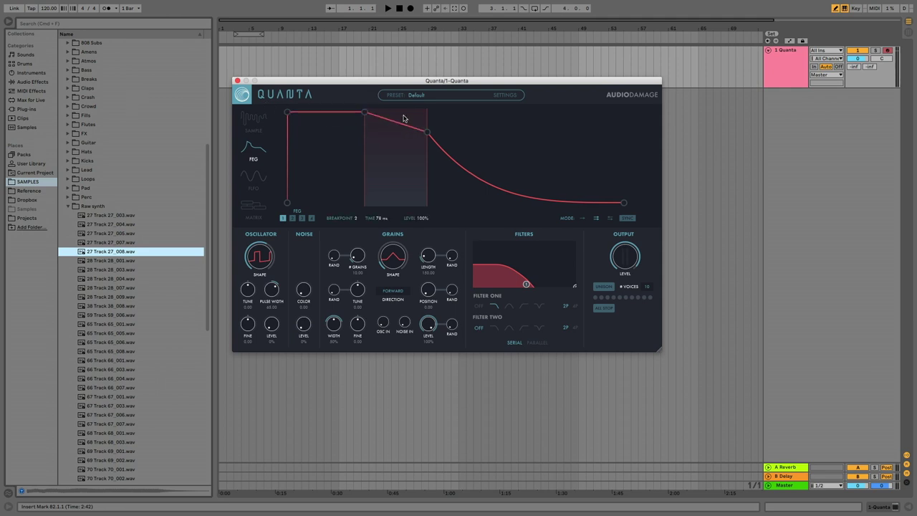
{"action": "left_click_drag", "start_coordinate": [427, 132], "coordinate": [433, 111]}
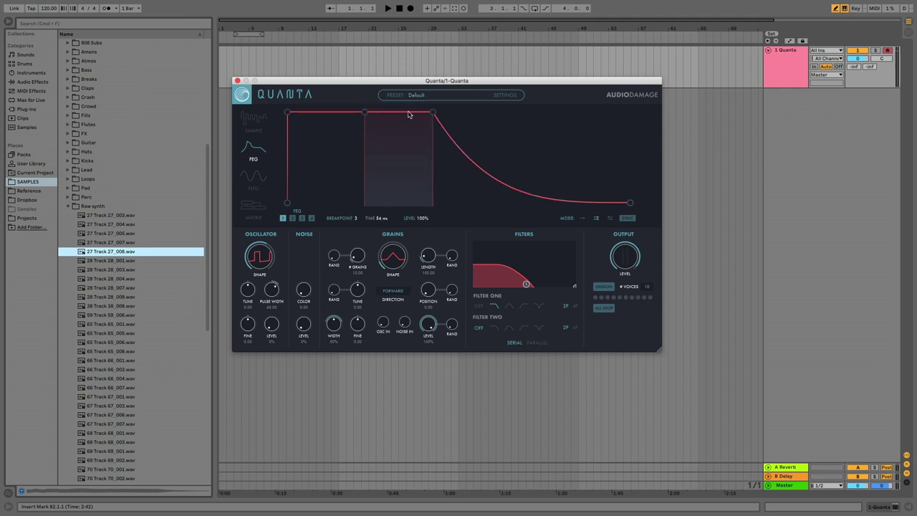
Step: Stretch FEG 2's rising segment to about 2.08 s with a nearly straight curve, and play notes over the sample waveform
{"action": "left_click", "coordinate": [291, 218]}
{"action": "left_click_drag", "start_coordinate": [327, 112], "coordinate": [466, 100]}
{"action": "mouse_move", "coordinate": [399, 119]}
{"action": "left_mouse_down"}
{"action": "mouse_move", "coordinate": [383, 139]}
{"action": "mouse_move", "coordinate": [391, 126]}
{"action": "left_mouse_up"}
{"action": "left_click_drag", "start_coordinate": [463, 113], "coordinate": [466, 113]}
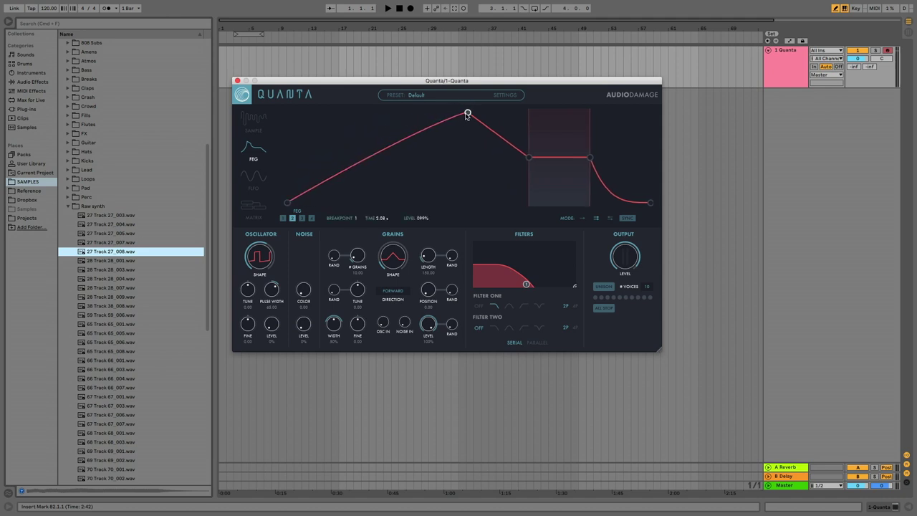
{"action": "left_click", "coordinate": [250, 125]}
{"action": "key", "text": "a"}
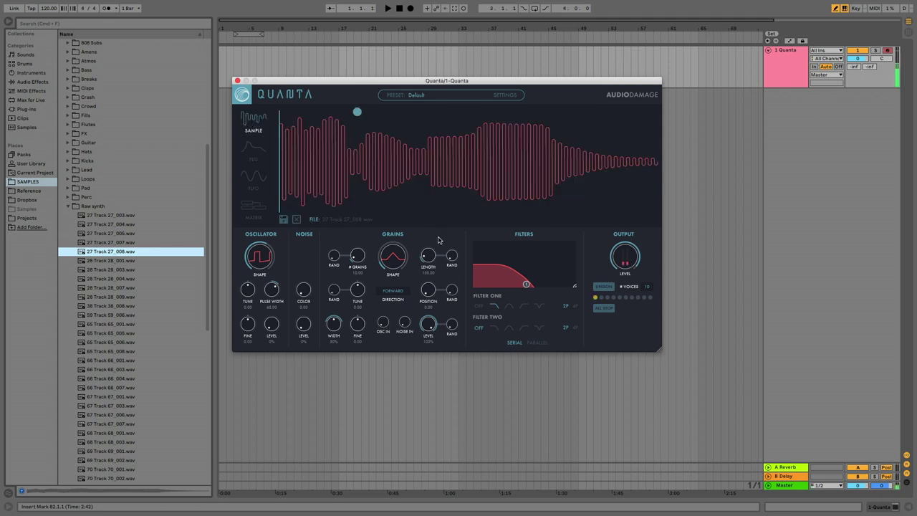
{"action": "key", "text": "a"}
Step: Raise FEG 2's second breakpoint to full level, drop the third to zero, and return to the sample waveform
{"action": "left_click", "coordinate": [255, 152]}
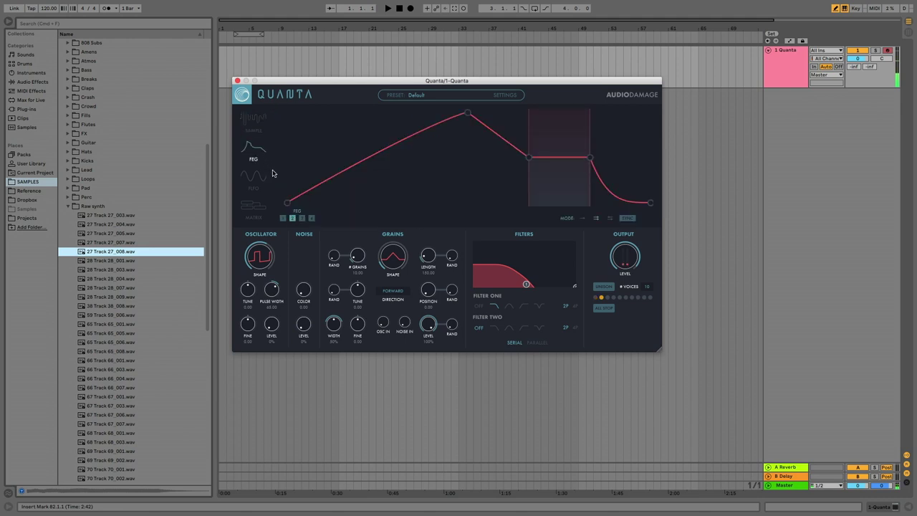
{"action": "left_click_drag", "start_coordinate": [528, 158], "coordinate": [514, 111]}
{"action": "left_click_drag", "start_coordinate": [589, 157], "coordinate": [586, 204]}
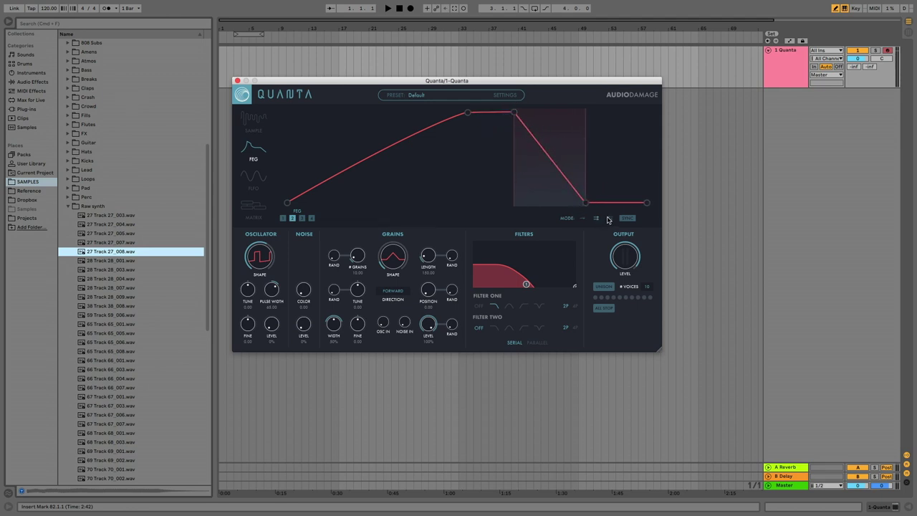
{"action": "left_click", "coordinate": [255, 126]}
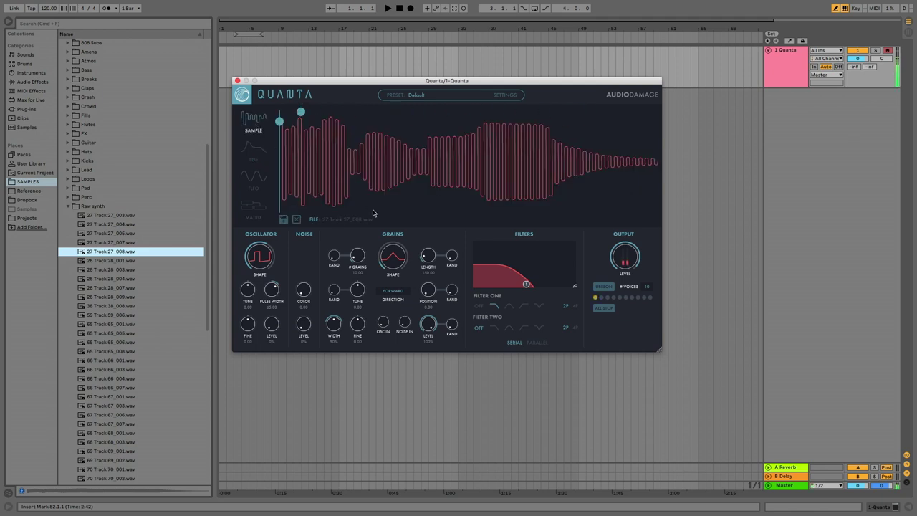
Step: Lengthen FEG 2's falling loop segment and play a note to check the grain movement across the sample
{"action": "left_click", "coordinate": [255, 152]}
{"action": "left_click_drag", "start_coordinate": [588, 203], "coordinate": [683, 206]}
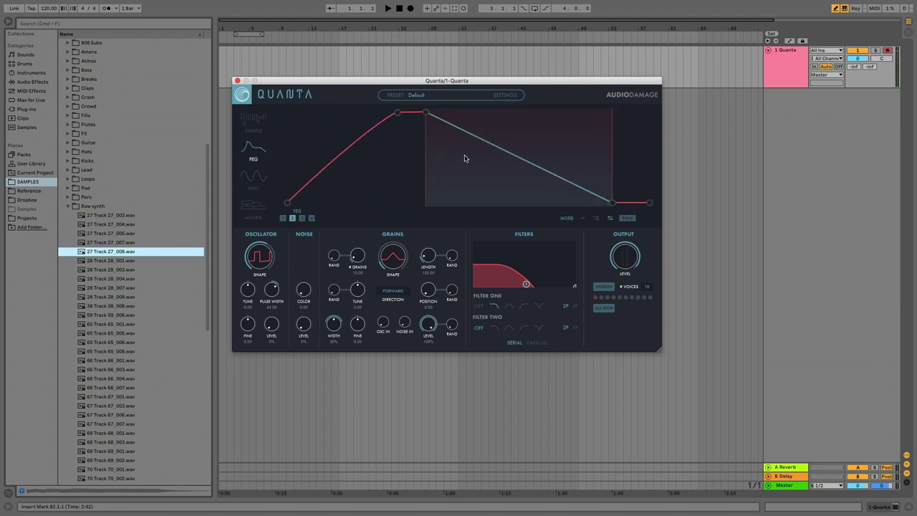
{"action": "left_click", "coordinate": [254, 120]}
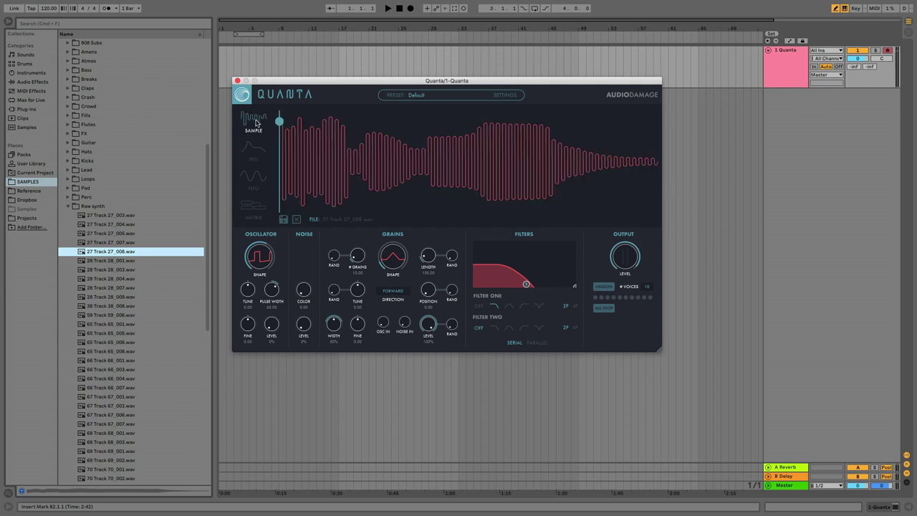
{"action": "key", "text": "a"}
Step: Increase the number of grains and reshape the grain window into a smooth bell curve
{"action": "left_click_drag", "start_coordinate": [359, 260], "coordinate": [359, 189]}
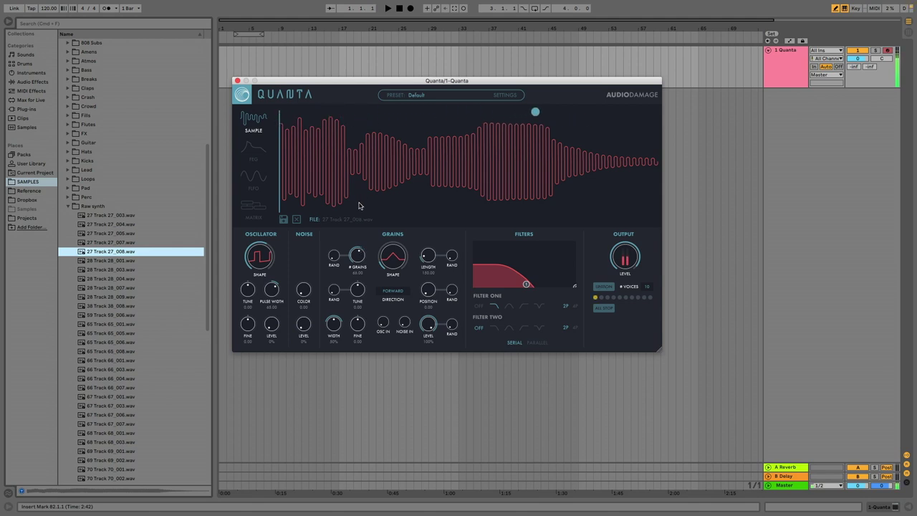
{"action": "left_click_drag", "start_coordinate": [356, 255], "coordinate": [357, 265]}
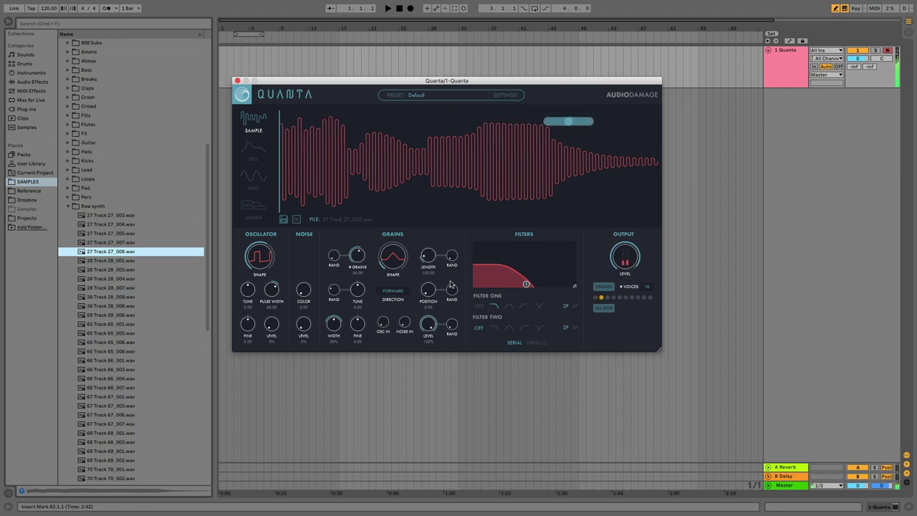
{"action": "left_click_drag", "start_coordinate": [382, 260], "coordinate": [384, 246]}
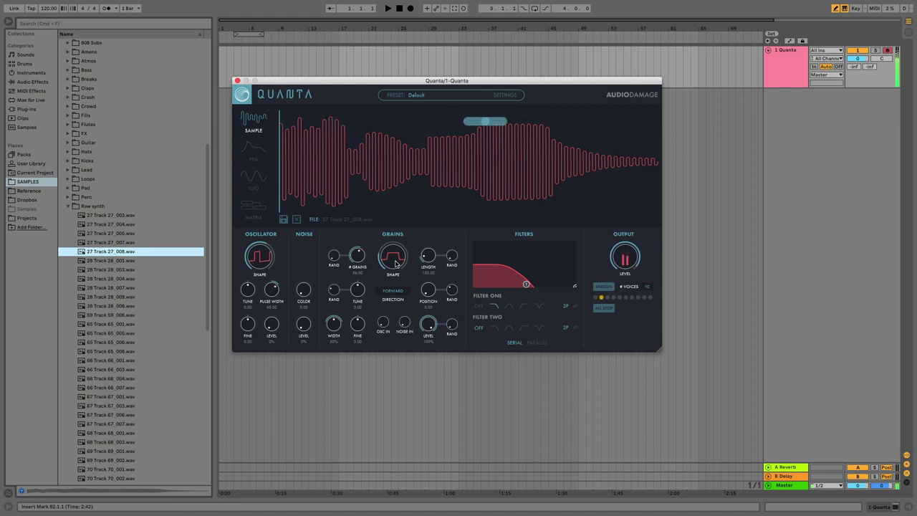
{"action": "left_click", "coordinate": [395, 260]}
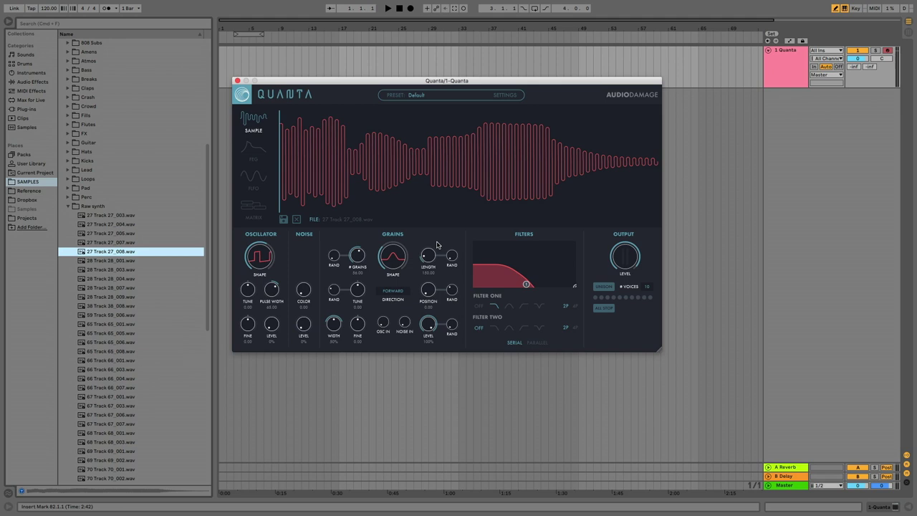
Step: Look through the remaining grain destinations in the modulation matrix
{"action": "left_click", "coordinate": [258, 205]}
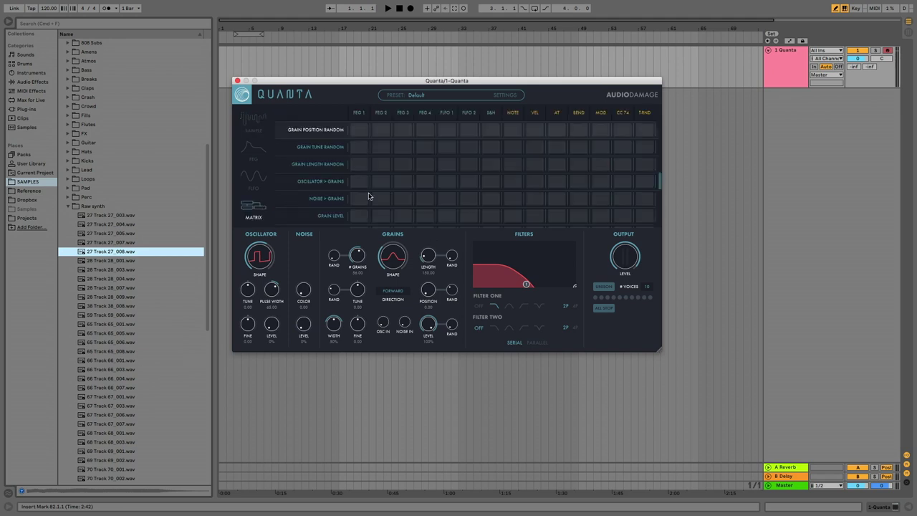
{"action": "mouse_move", "coordinate": [660, 185]}
{"action": "left_mouse_down"}
{"action": "mouse_move", "coordinate": [659, 215]}
{"action": "mouse_move", "coordinate": [652, 127]}
{"action": "mouse_move", "coordinate": [648, 182]}
{"action": "left_mouse_up"}
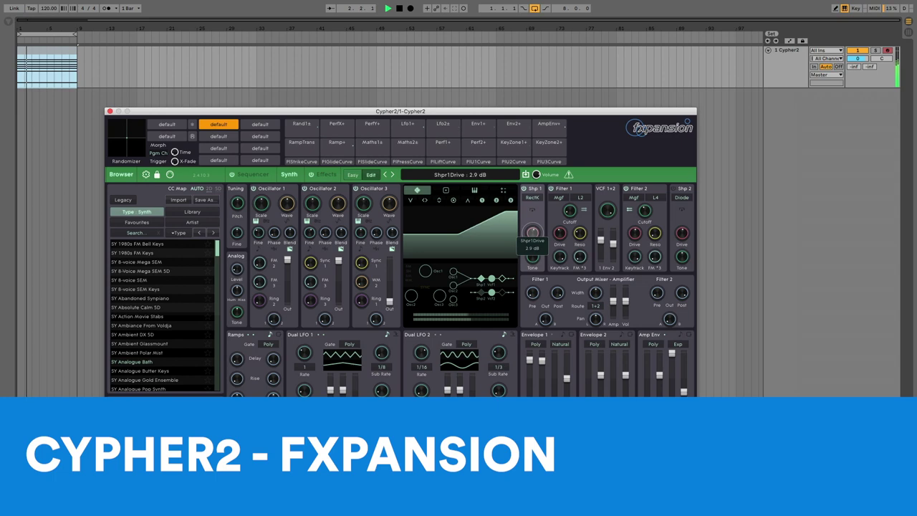
Step: In Cypher2, raise Oscillator 1's FM 2 to about 94% and Oscillator 2's Wave to about 84%, readjust FM 2, and raise Filter 1's Drive
{"action": "left_click_drag", "start_coordinate": [259, 262], "coordinate": [259, 215]}
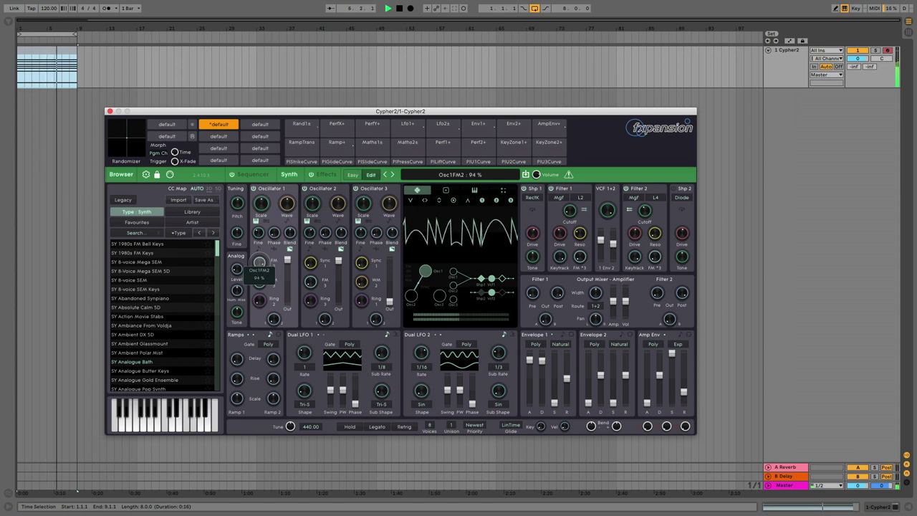
{"action": "left_click", "coordinate": [322, 188]}
{"action": "left_click_drag", "start_coordinate": [338, 204], "coordinate": [337, 169]}
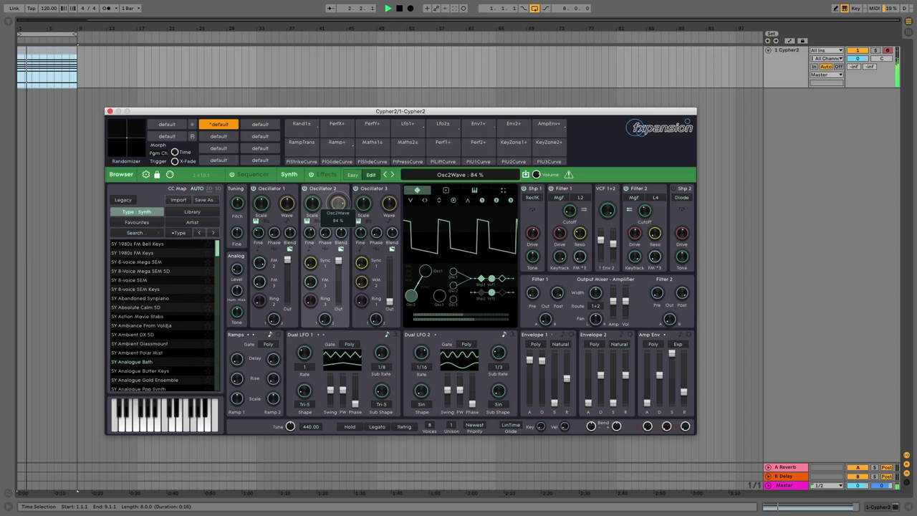
{"action": "mouse_move", "coordinate": [259, 262]}
{"action": "left_mouse_down"}
{"action": "mouse_move", "coordinate": [260, 250]}
{"action": "mouse_move", "coordinate": [260, 274]}
{"action": "left_mouse_up"}
{"action": "left_click_drag", "start_coordinate": [560, 233], "coordinate": [570, 214]}
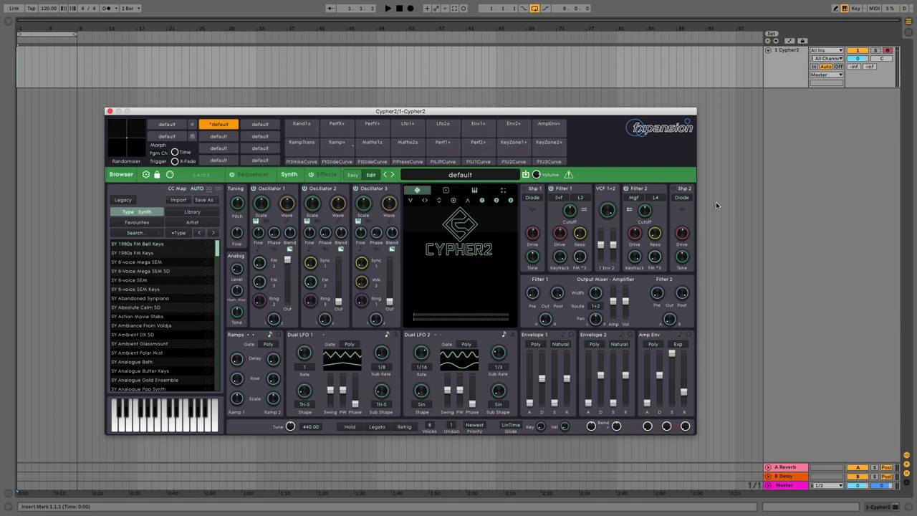
Step: Sweep Oscillator 1's Wave setting up and down on the default patch to morph its waveform
{"action": "mouse_move", "coordinate": [569, 209]}
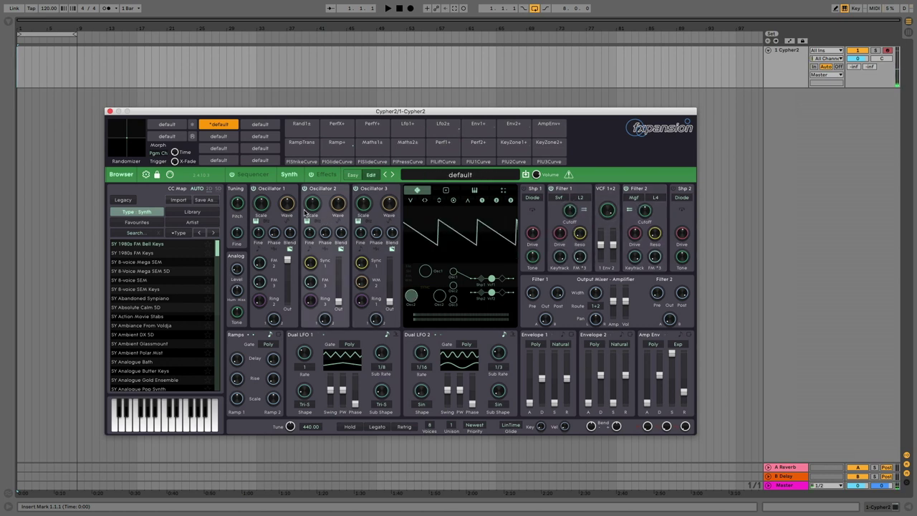
{"action": "mouse_move", "coordinate": [287, 204]}
{"action": "left_click_drag", "start_coordinate": [286, 204], "coordinate": [287, 184]}
{"action": "scroll", "coordinate": [286, 204], "scroll_direction": "up", "scroll_amount": 2}
{"action": "scroll", "coordinate": [287, 204], "scroll_direction": "down", "scroll_amount": 3}
{"action": "scroll", "coordinate": [287, 204], "scroll_direction": "up", "scroll_amount": 2}
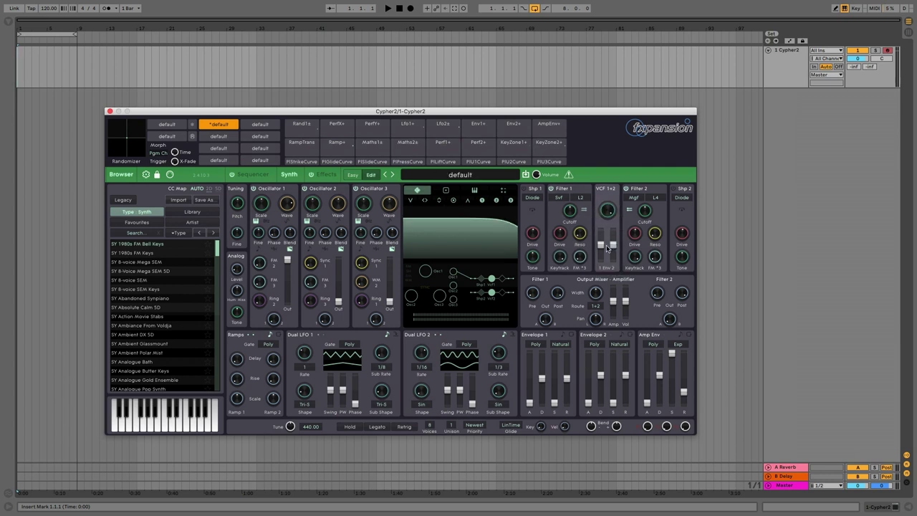
Step: Set Envelope 1's filter modulation to +27.00 st and adjust Filter 1's Cutoff to about 1/36.00 hm
{"action": "left_click_drag", "start_coordinate": [603, 247], "coordinate": [601, 239]}
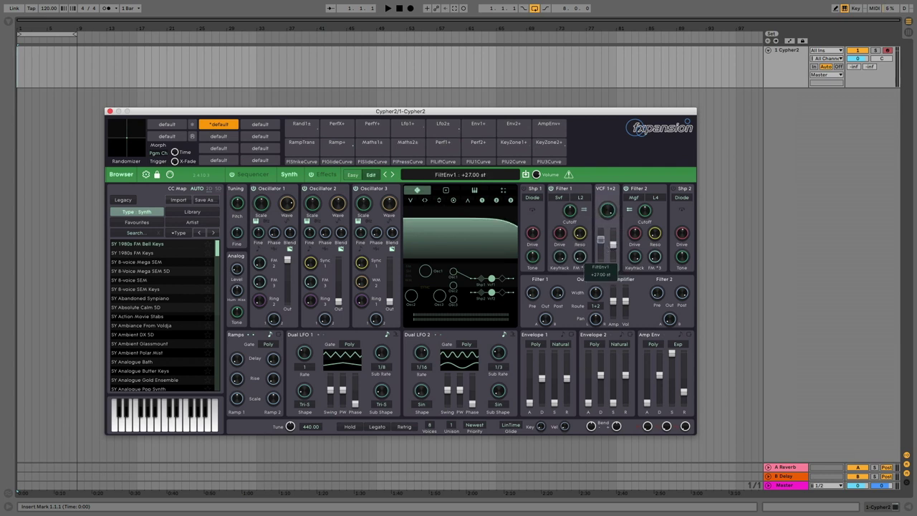
{"action": "left_click_drag", "start_coordinate": [569, 210], "coordinate": [569, 209]}
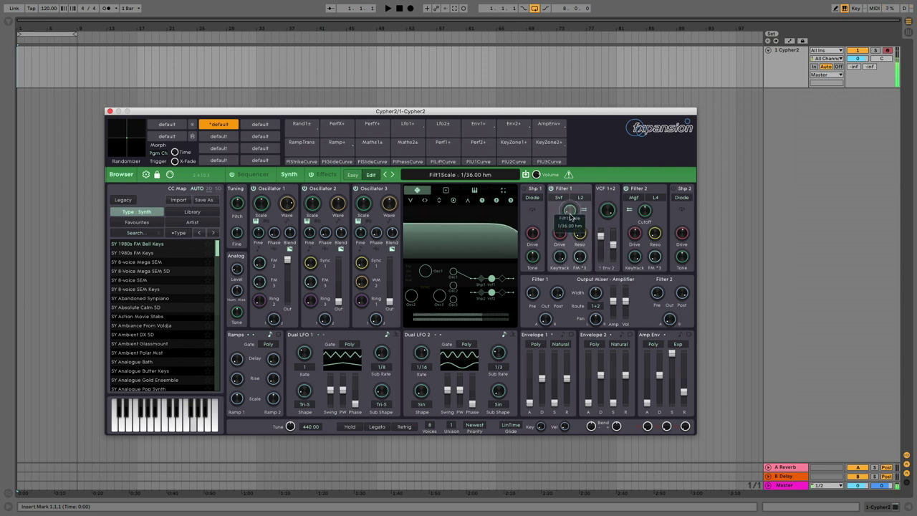
Step: Set Filter 1's Cutoff to about 1/64.00 hm and shorten Envelope 1's decay
{"action": "left_click_drag", "start_coordinate": [601, 237], "coordinate": [569, 215]}
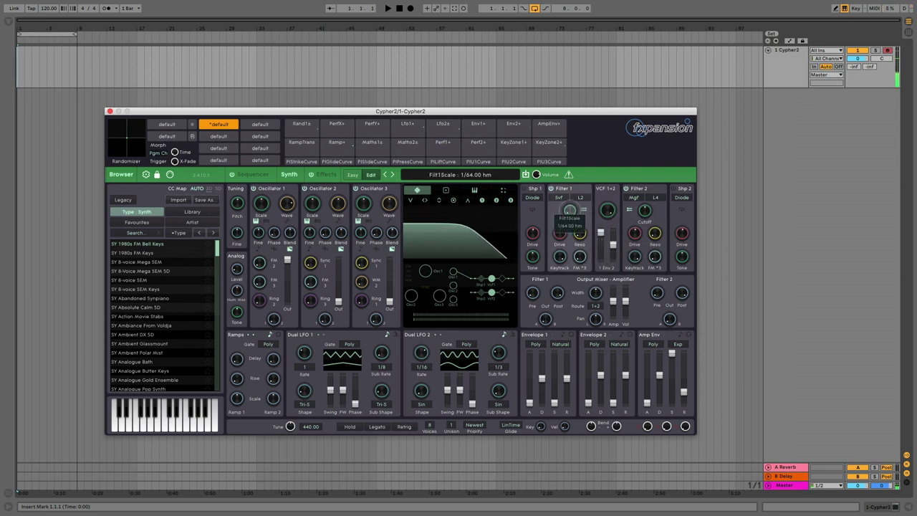
{"action": "mouse_move", "coordinate": [542, 378]}
{"action": "left_mouse_down"}
{"action": "mouse_move", "coordinate": [529, 401]}
{"action": "mouse_move", "coordinate": [529, 389]}
{"action": "left_mouse_up"}
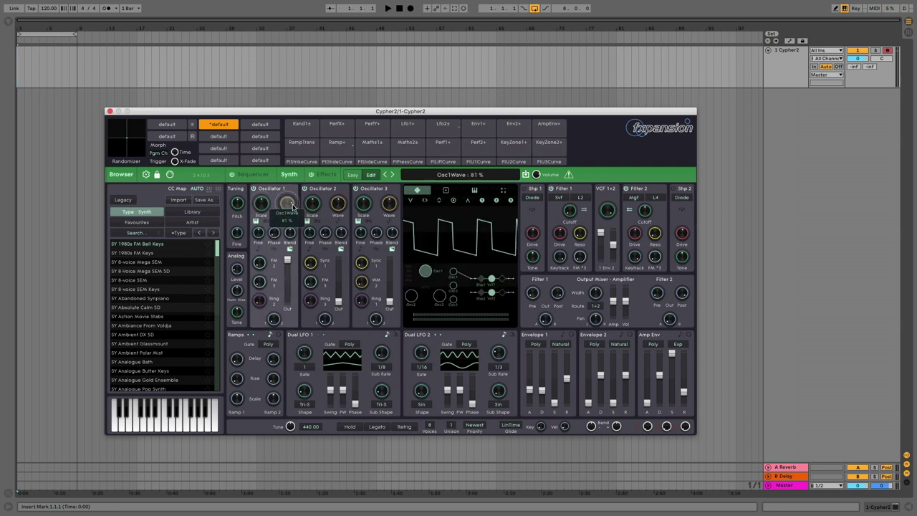
Step: Set Oscillator 1's Wave to about 80% and assign LFO 1 to modulate it
{"action": "mouse_move", "coordinate": [289, 206]}
{"action": "left_mouse_down"}
{"action": "mouse_move", "coordinate": [290, 181]}
{"action": "mouse_move", "coordinate": [289, 207]}
{"action": "left_mouse_up"}
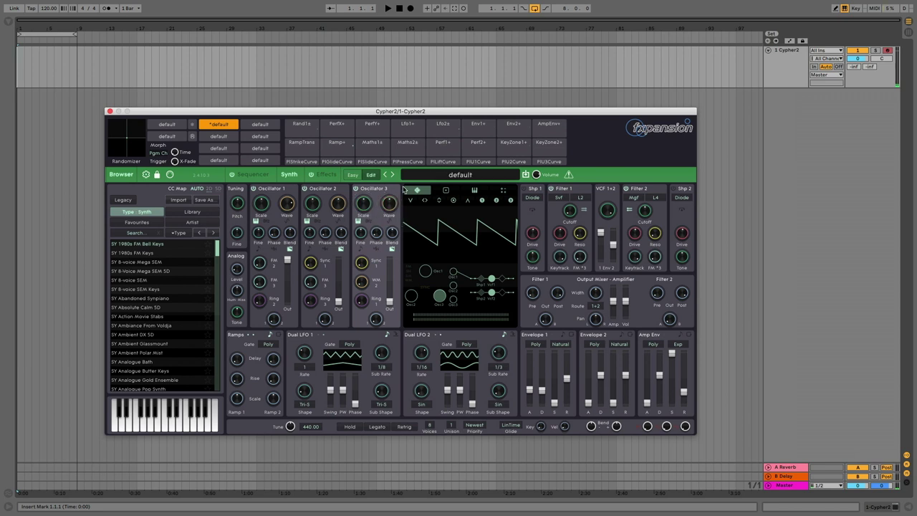
{"action": "left_click", "coordinate": [413, 126]}
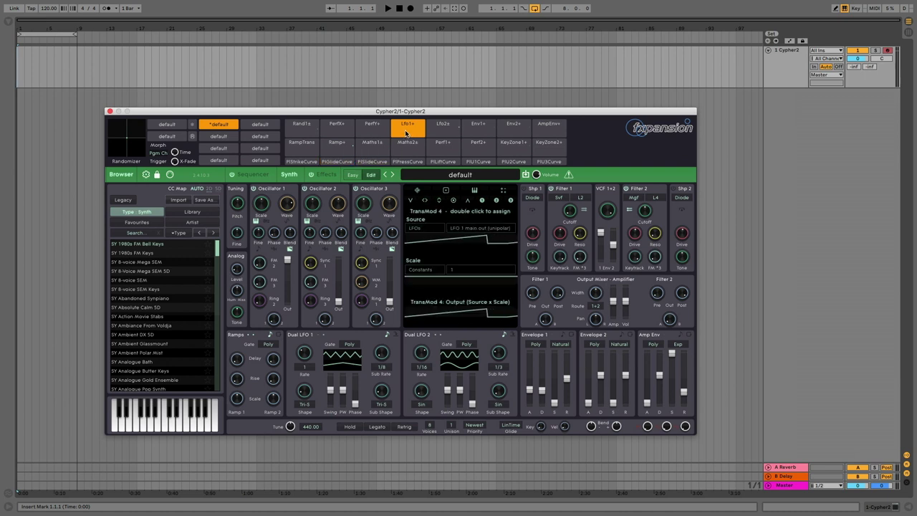
{"action": "left_click", "coordinate": [287, 206]}
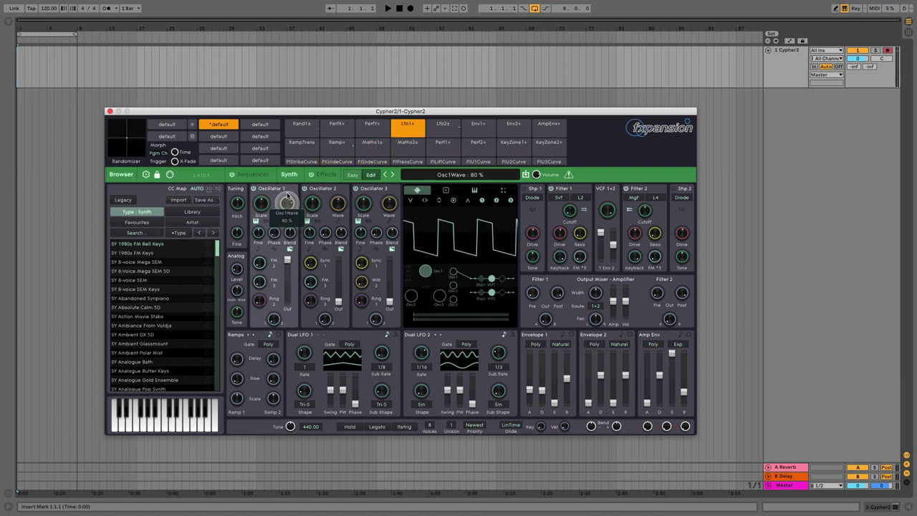
{"action": "left_click_drag", "start_coordinate": [287, 203], "coordinate": [287, 189]}
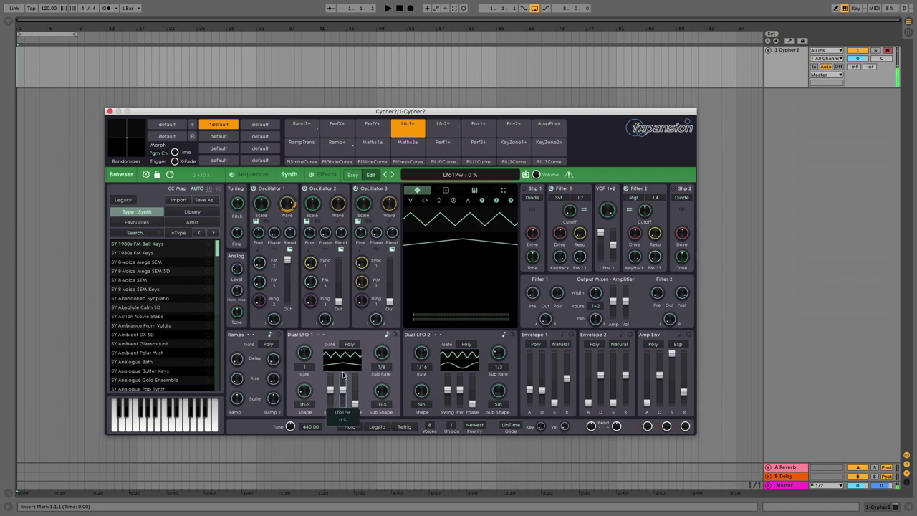
Step: Modulate LFO 1's own Rate up to 1/128d, and switch it from tempo sync to frequency mode at 2.00 Hz
{"action": "mouse_move", "coordinate": [304, 357]}
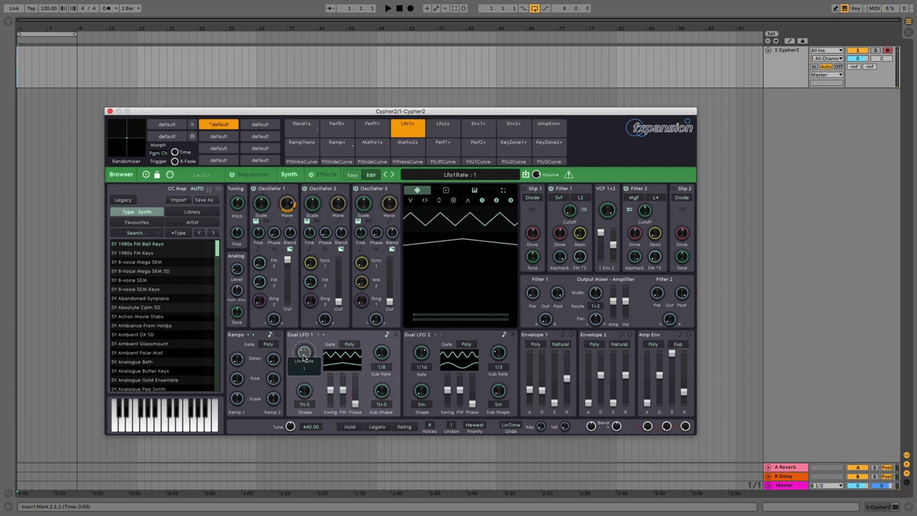
{"action": "left_click_drag", "start_coordinate": [304, 357], "coordinate": [304, 328]}
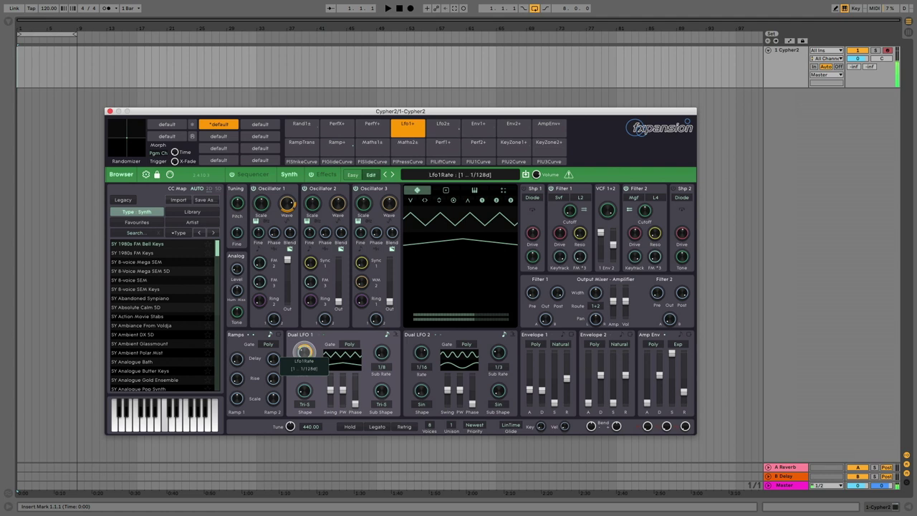
{"action": "left_click", "coordinate": [386, 335]}
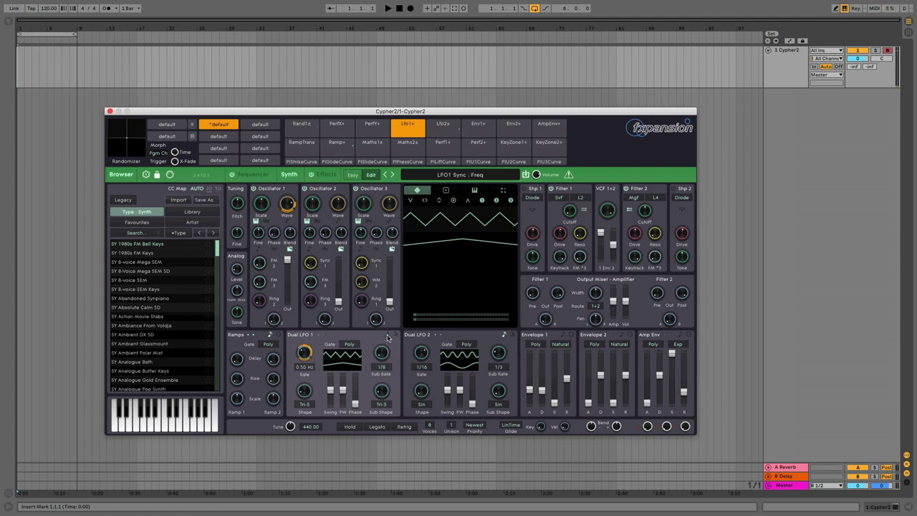
{"action": "mouse_move", "coordinate": [304, 355]}
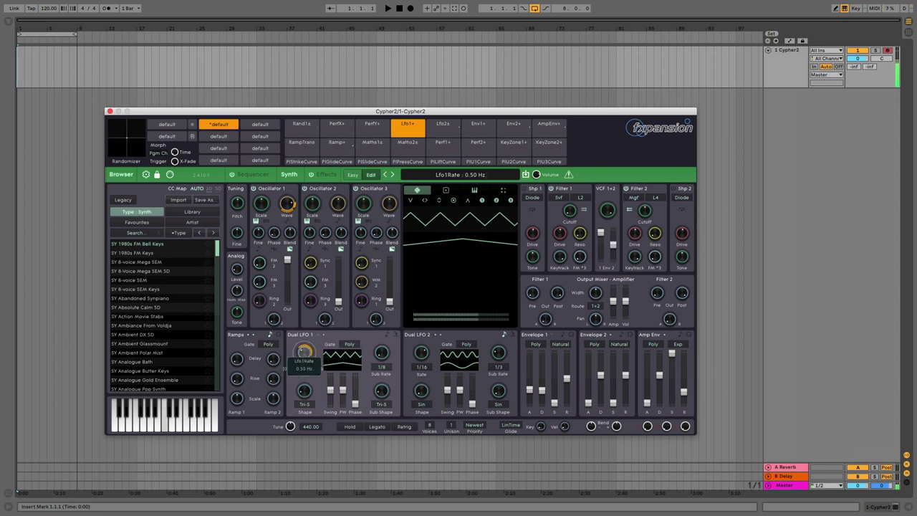
{"action": "left_click_drag", "start_coordinate": [304, 352], "coordinate": [304, 367]}
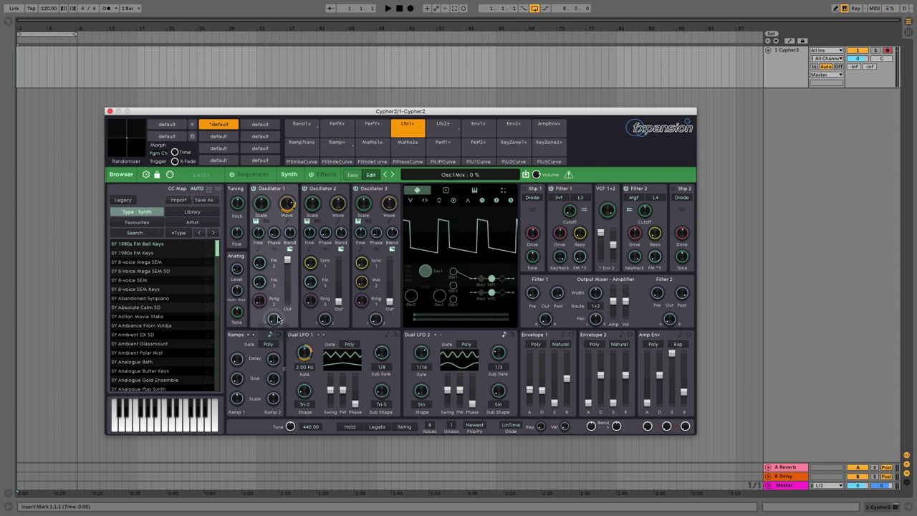
Step: Adjust Oscillator 1's FM 3 amount and play a few notes to audition the patch
{"action": "mouse_move", "coordinate": [260, 284]}
{"action": "left_mouse_down"}
{"action": "mouse_move", "coordinate": [259, 265]}
{"action": "mouse_move", "coordinate": [260, 284]}
{"action": "left_mouse_up"}
{"action": "key", "text": "z"}
{"action": "key", "text": "a"}
{"action": "key", "text": "g"}
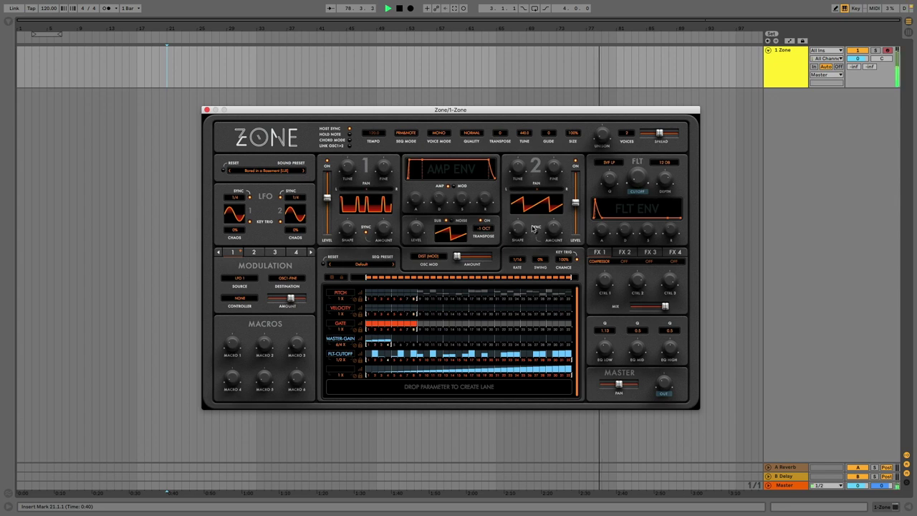
Step: In Zone, add a sequencer lane for Oscillator 1's Shape and redraw the steps of the FLT-CUTOFF and OSC1-SHPE lanes
{"action": "left_click_drag", "start_coordinate": [610, 155], "coordinate": [607, 203]}
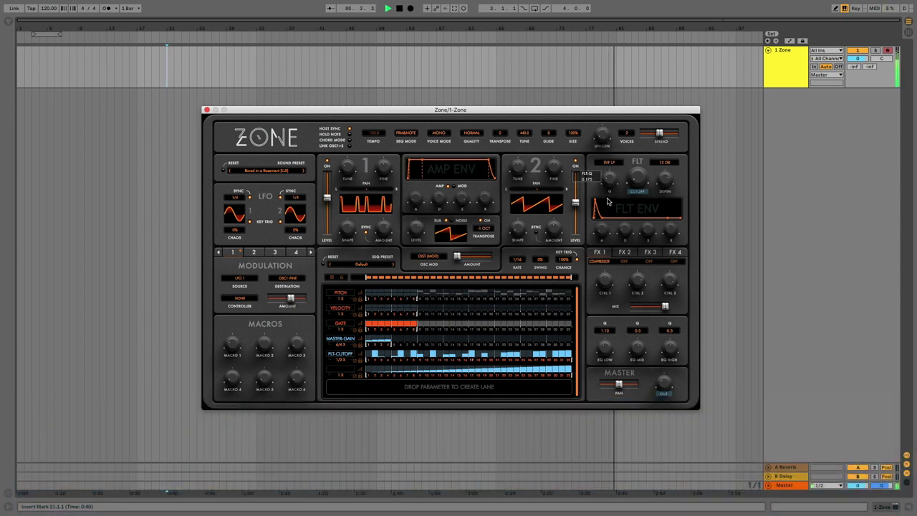
{"action": "mouse_move", "coordinate": [347, 229]}
{"action": "left_mouse_down"}
{"action": "mouse_move", "coordinate": [354, 304]}
{"action": "mouse_move", "coordinate": [352, 199]}
{"action": "mouse_move", "coordinate": [347, 239]}
{"action": "mouse_move", "coordinate": [390, 387]}
{"action": "mouse_move", "coordinate": [379, 385]}
{"action": "mouse_move", "coordinate": [378, 362]}
{"action": "mouse_move", "coordinate": [395, 375]}
{"action": "mouse_move", "coordinate": [381, 372]}
{"action": "mouse_move", "coordinate": [395, 362]}
{"action": "mouse_move", "coordinate": [434, 372]}
{"action": "mouse_move", "coordinate": [476, 364]}
{"action": "mouse_move", "coordinate": [566, 371]}
{"action": "left_mouse_up"}
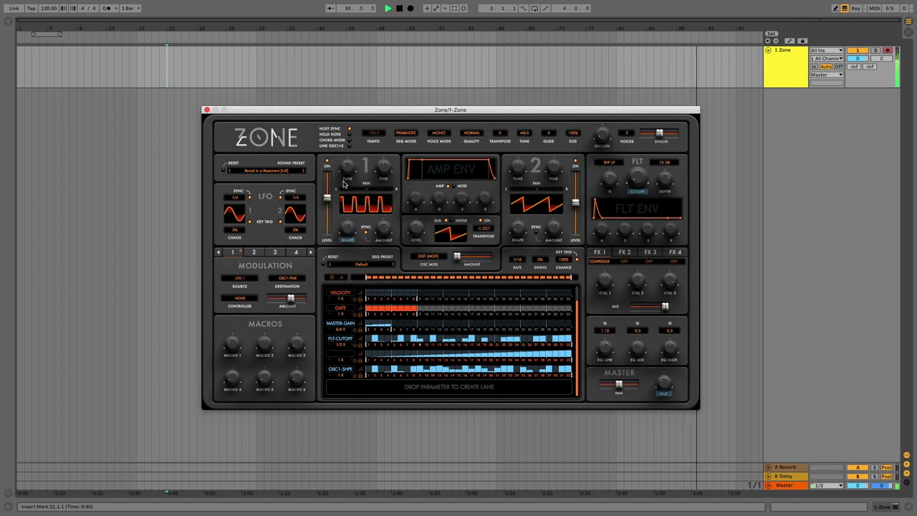
{"action": "mouse_move", "coordinate": [421, 337]}
{"action": "left_mouse_down"}
{"action": "mouse_move", "coordinate": [380, 323]}
{"action": "mouse_move", "coordinate": [573, 338]}
{"action": "left_mouse_up"}
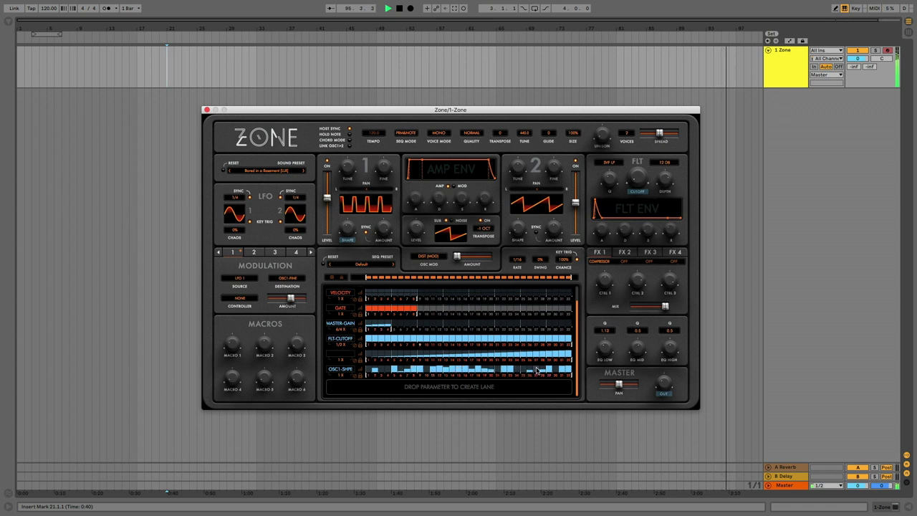
{"action": "mouse_move", "coordinate": [558, 370]}
{"action": "left_mouse_down"}
{"action": "mouse_move", "coordinate": [494, 345]}
{"action": "mouse_move", "coordinate": [363, 325]}
{"action": "mouse_move", "coordinate": [597, 323]}
{"action": "mouse_move", "coordinate": [426, 349]}
{"action": "mouse_move", "coordinate": [367, 371]}
{"action": "mouse_move", "coordinate": [539, 383]}
{"action": "left_mouse_up"}
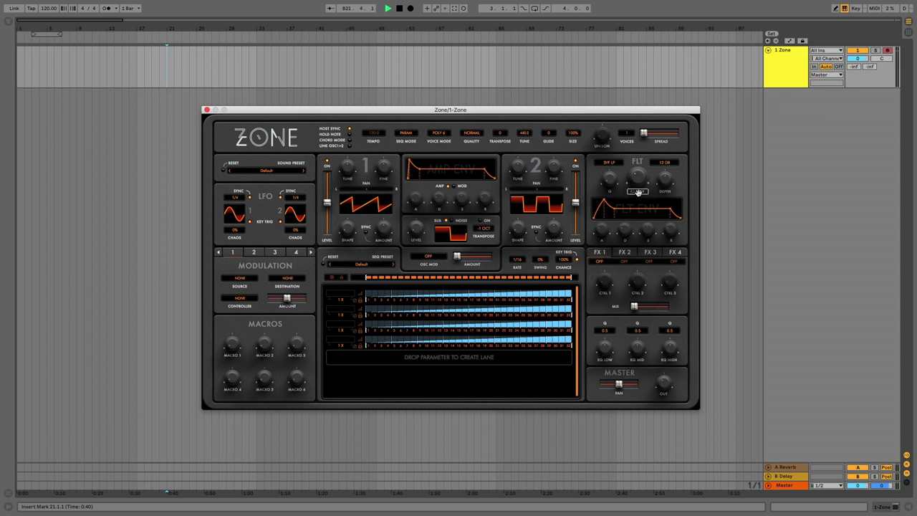
Step: On the default preset, assign filter Cutoff to the first sequencer lane, redraw its steps, and replace them with a repeating hill-shaped preset pattern
{"action": "left_click_drag", "start_coordinate": [637, 192], "coordinate": [399, 295]}
{"action": "left_click", "coordinate": [331, 295]}
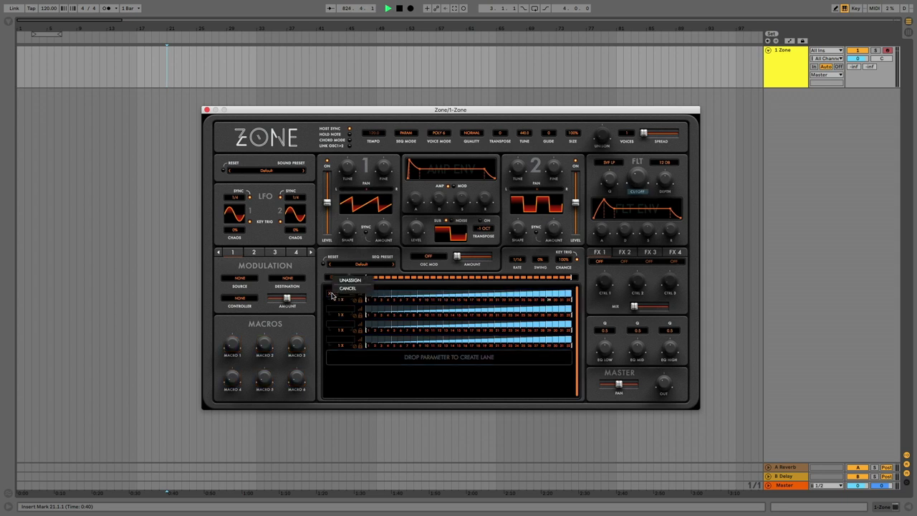
{"action": "left_click", "coordinate": [337, 295]}
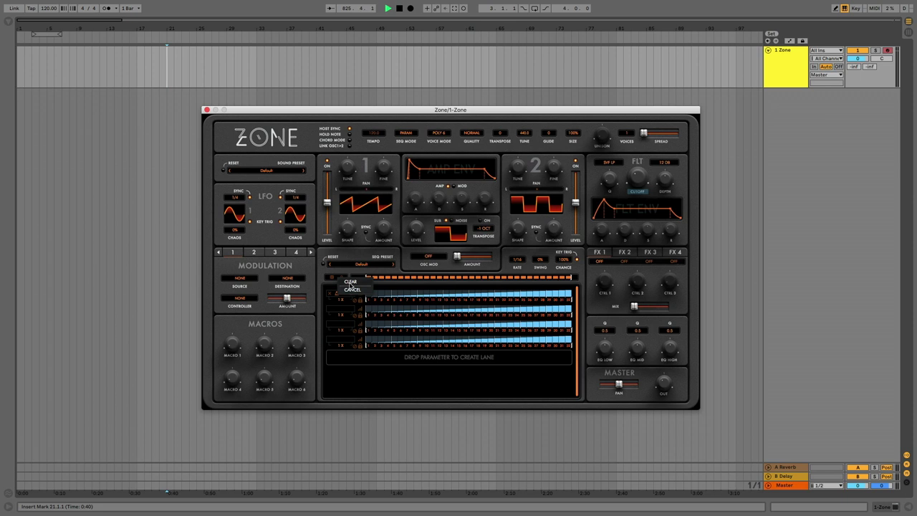
{"action": "left_click", "coordinate": [350, 282]}
{"action": "left_click", "coordinate": [381, 293]}
{"action": "left_click_drag", "start_coordinate": [409, 294], "coordinate": [530, 295]}
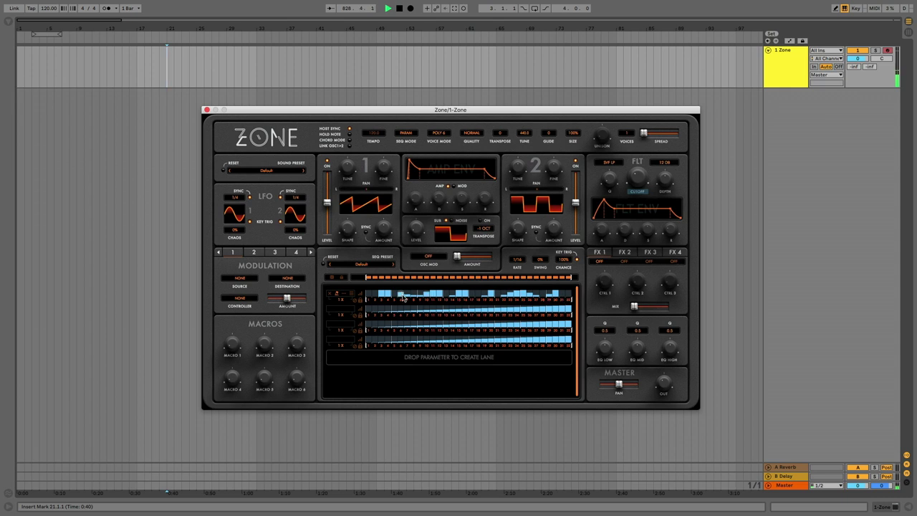
{"action": "left_click", "coordinate": [359, 293]}
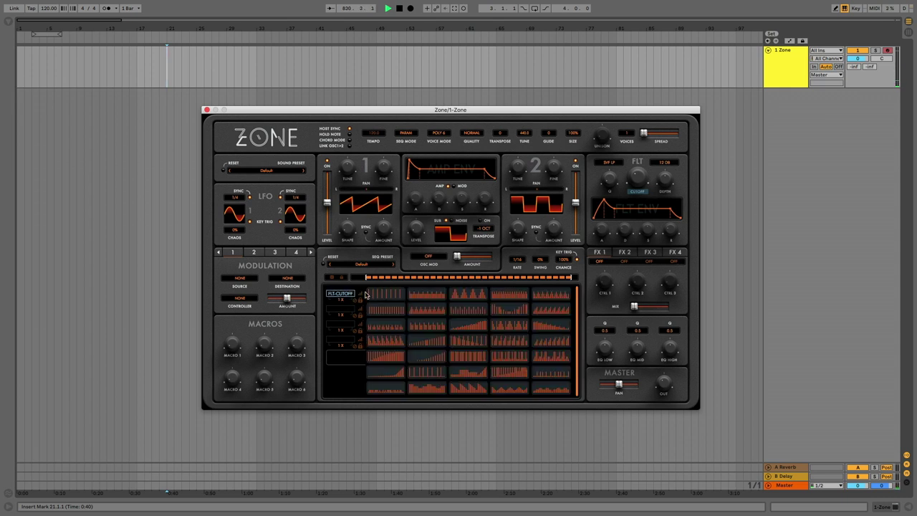
{"action": "left_click", "coordinate": [459, 298]}
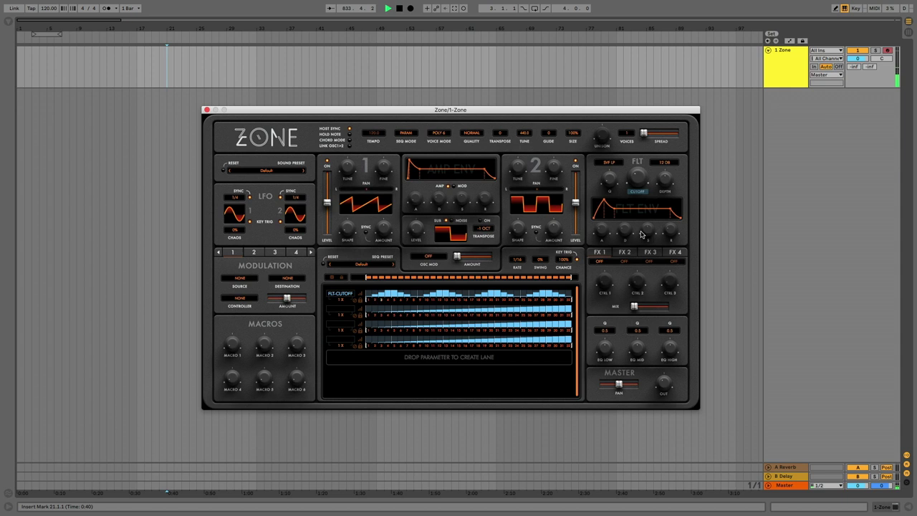
Step: Assign the filter's Q to the second sequencer lane and randomize the steps of all lanes
{"action": "left_click_drag", "start_coordinate": [608, 191], "coordinate": [386, 311]}
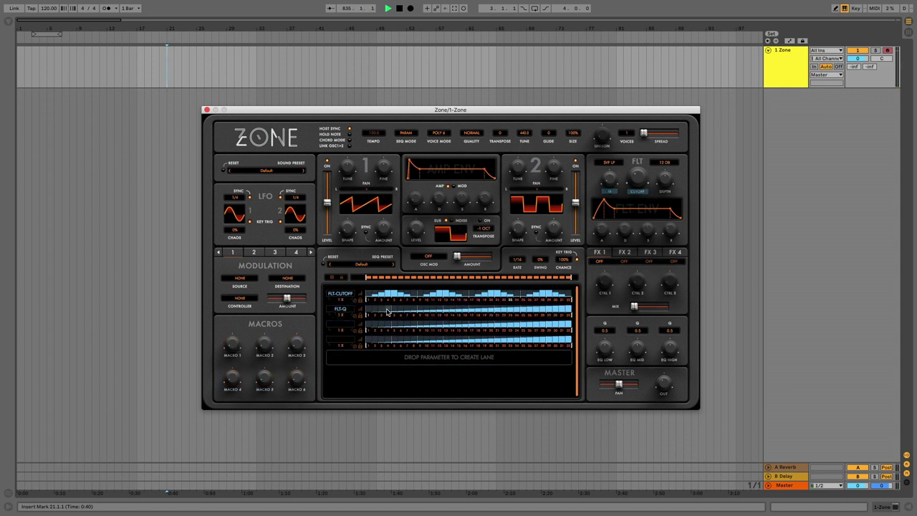
{"action": "left_click", "coordinate": [331, 278]}
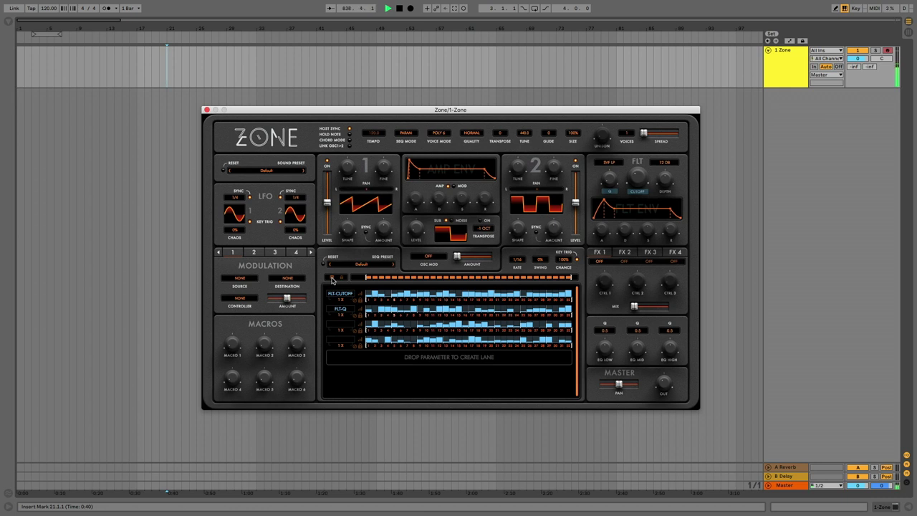
Step: Set the sequencer mode to PRM&NOTE and randomize all lanes, including pitch, velocity and gate
{"action": "left_click", "coordinate": [404, 133]}
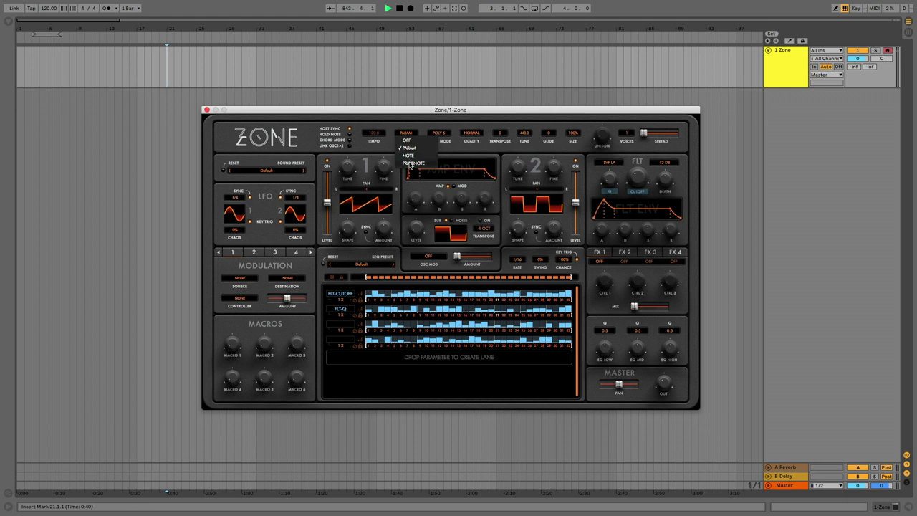
{"action": "left_click", "coordinate": [412, 163]}
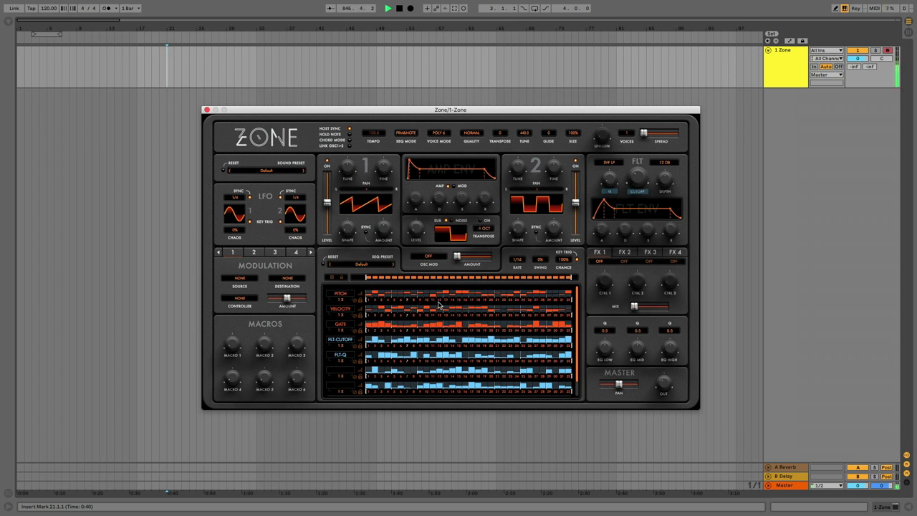
{"action": "left_click", "coordinate": [331, 279]}
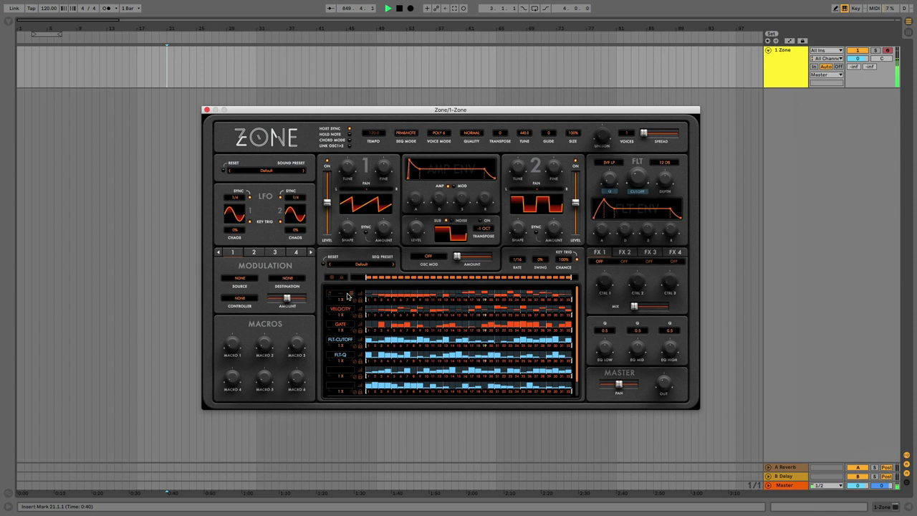
Step: Clear the PITCH lane's steps and draw a new pitch pattern, and try out Oscillator 1's Shape
{"action": "left_click", "coordinate": [340, 293]}
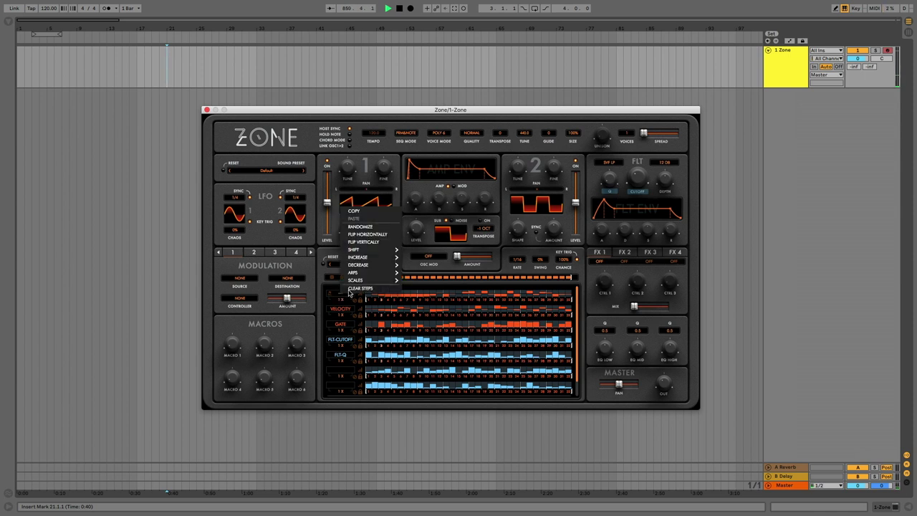
{"action": "left_click", "coordinate": [349, 293]}
{"action": "left_click", "coordinate": [387, 291]}
{"action": "left_click_drag", "start_coordinate": [403, 293], "coordinate": [530, 292]}
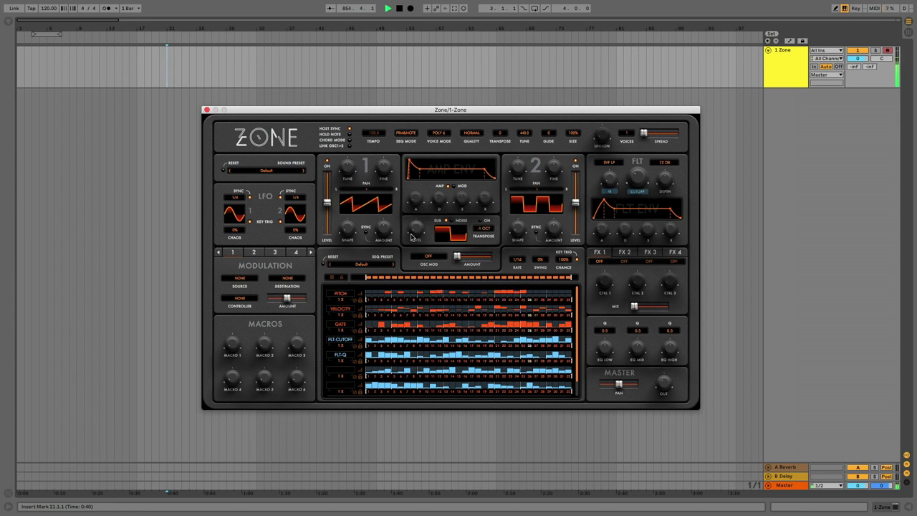
{"action": "left_click_drag", "start_coordinate": [343, 239], "coordinate": [337, 200]}
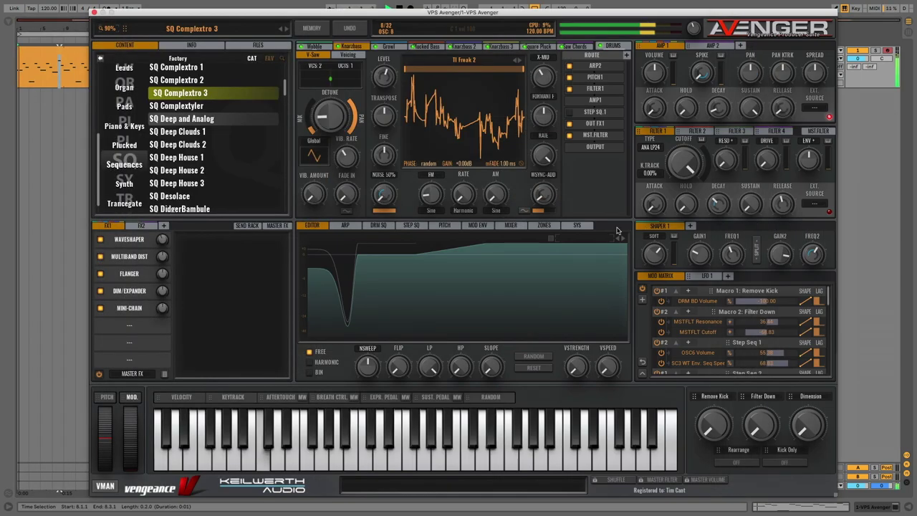
Step: In VPS Avenger, raise Oscillator 2's FM amount and try its AM amount on the SQ Complextro 3 preset
{"action": "left_click_drag", "start_coordinate": [431, 193], "coordinate": [464, 134]}
{"action": "mouse_move", "coordinate": [495, 190]}
{"action": "left_mouse_down"}
{"action": "mouse_move", "coordinate": [484, 109]}
{"action": "mouse_move", "coordinate": [481, 198]}
{"action": "left_mouse_up"}
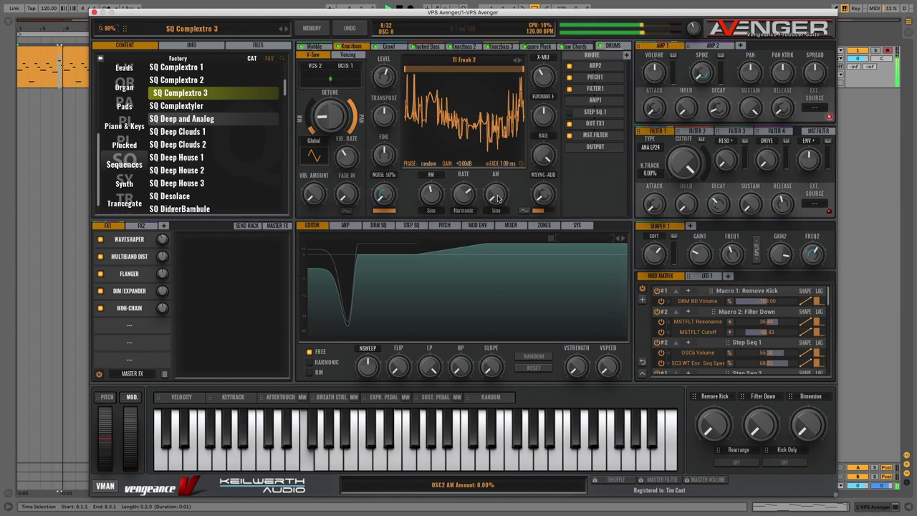
Step: Raise Shaper 1's Soft amount and set Amp 1's Spread to Alternate 11
{"action": "left_click_drag", "start_coordinate": [652, 255], "coordinate": [648, 201]}
{"action": "mouse_move", "coordinate": [811, 76]}
{"action": "left_mouse_down"}
{"action": "mouse_move", "coordinate": [810, 41]}
{"action": "mouse_move", "coordinate": [810, 66]}
{"action": "left_mouse_up"}
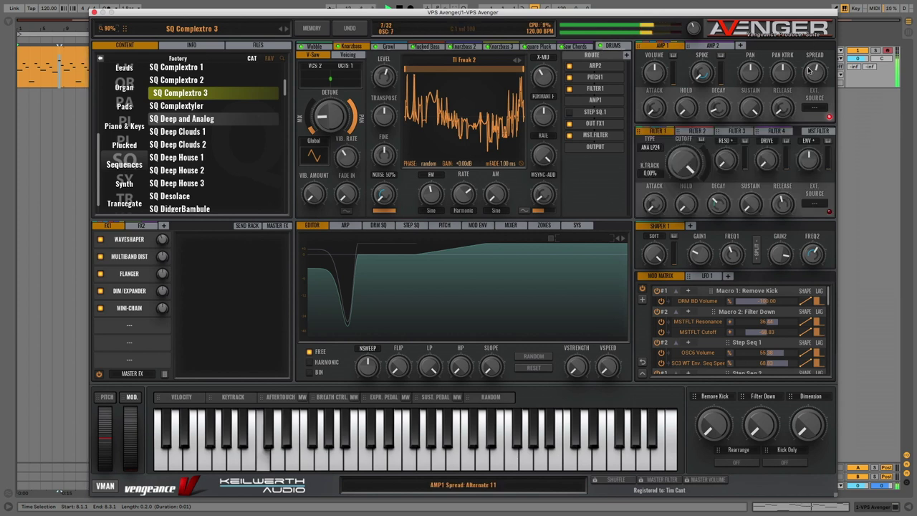
{"action": "left_click_drag", "start_coordinate": [653, 205], "coordinate": [653, 250]}
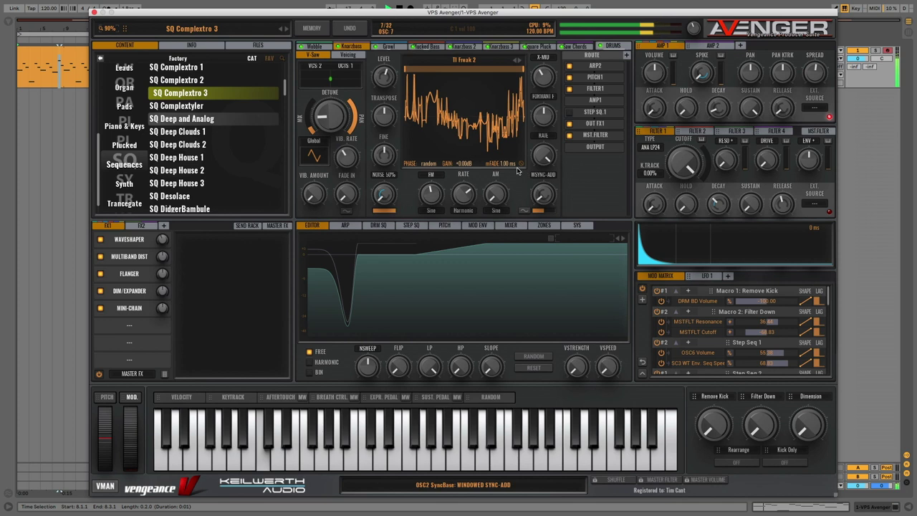
Step: Try the Remove Kick and Dimension macros, and select the first oscillator to adjust its formant amount
{"action": "left_click_drag", "start_coordinate": [711, 423], "coordinate": [746, 398]}
{"action": "mouse_move", "coordinate": [805, 430]}
{"action": "left_mouse_down"}
{"action": "mouse_move", "coordinate": [803, 353]}
{"action": "mouse_move", "coordinate": [798, 432]}
{"action": "left_mouse_up"}
{"action": "left_click", "coordinate": [318, 48]}
{"action": "mouse_move", "coordinate": [542, 116]}
{"action": "left_mouse_down"}
{"action": "mouse_move", "coordinate": [539, 161]}
{"action": "mouse_move", "coordinate": [539, 107]}
{"action": "left_mouse_up"}
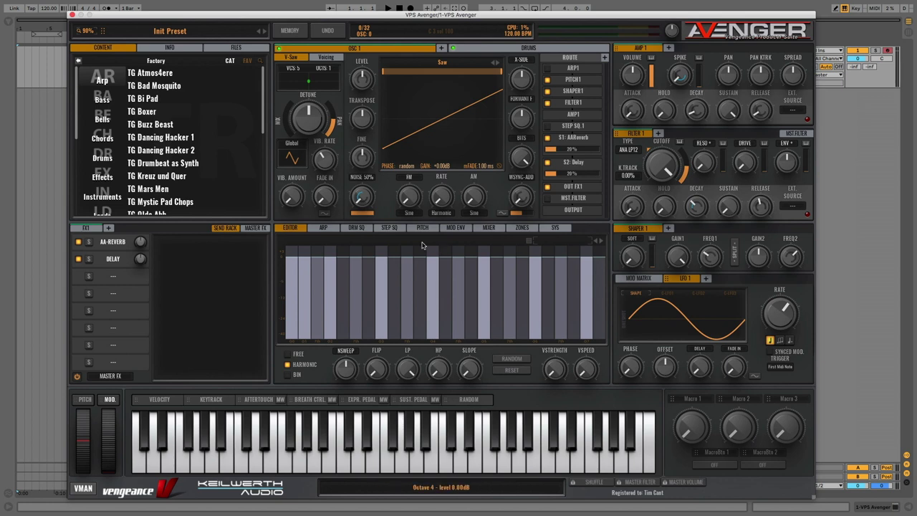
Step: Look at the empty drum sequencer on the Init Preset and return to the harmonic editor
{"action": "left_click", "coordinate": [356, 230]}
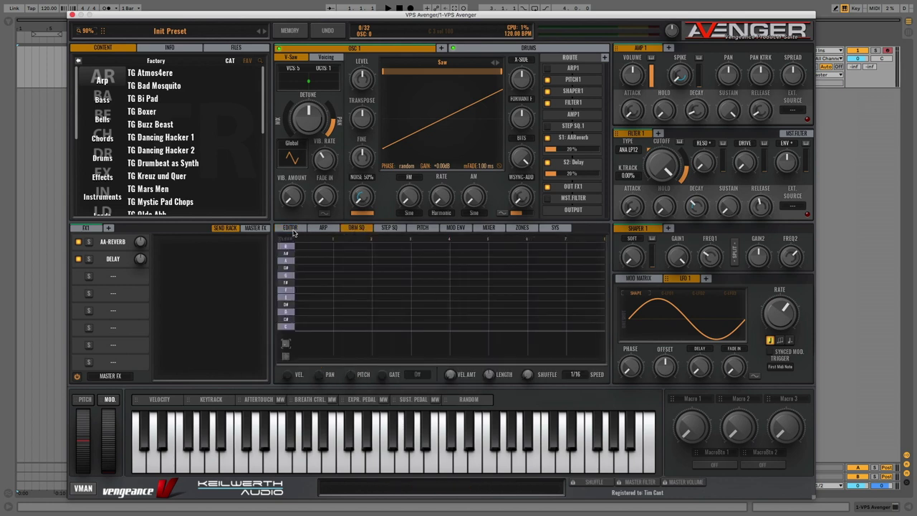
{"action": "left_click", "coordinate": [290, 227]}
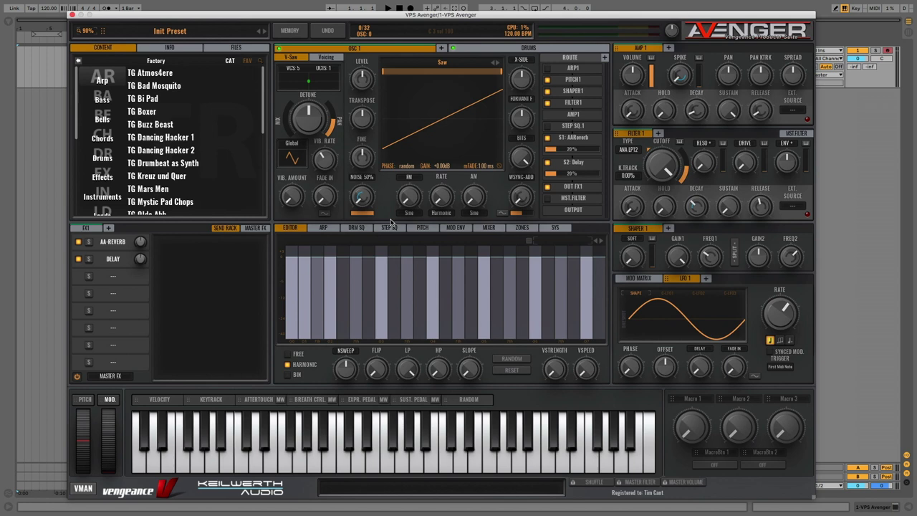
Step: Open the AA-Reverb send effect's settings and lower Oscillator 1's AAReverb and Delay send amounts while playing test notes
{"action": "key", "text": "a"}
{"action": "key", "text": "e"}
{"action": "key", "text": "g"}
{"action": "left_click", "coordinate": [571, 141]}
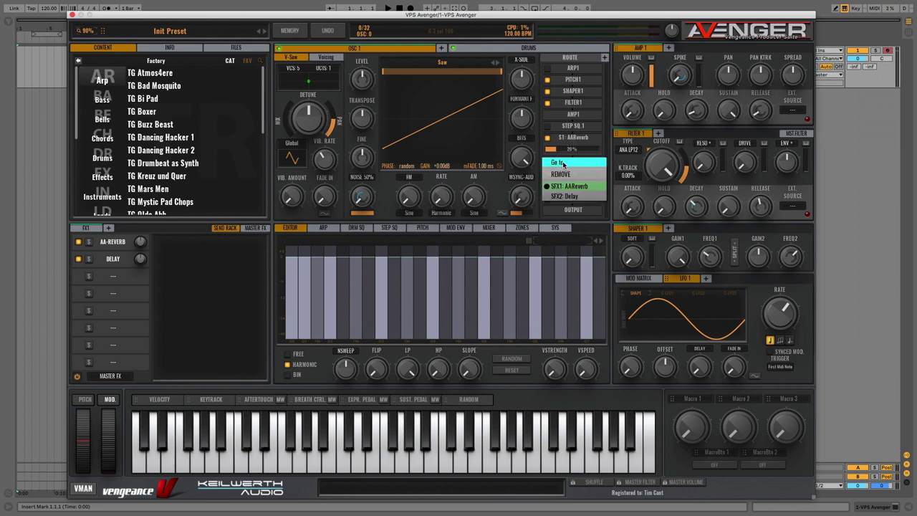
{"action": "left_click", "coordinate": [563, 164]}
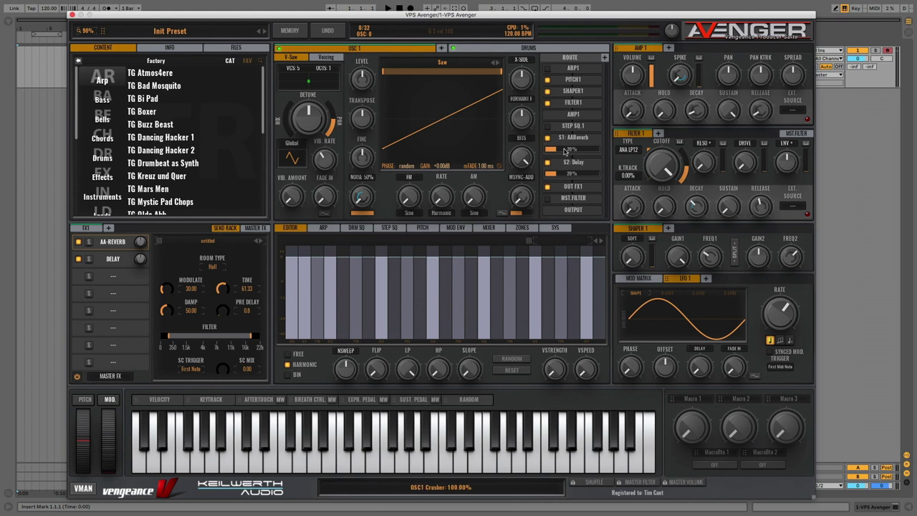
{"action": "left_click_drag", "start_coordinate": [557, 149], "coordinate": [547, 174]}
{"action": "key", "text": "k"}
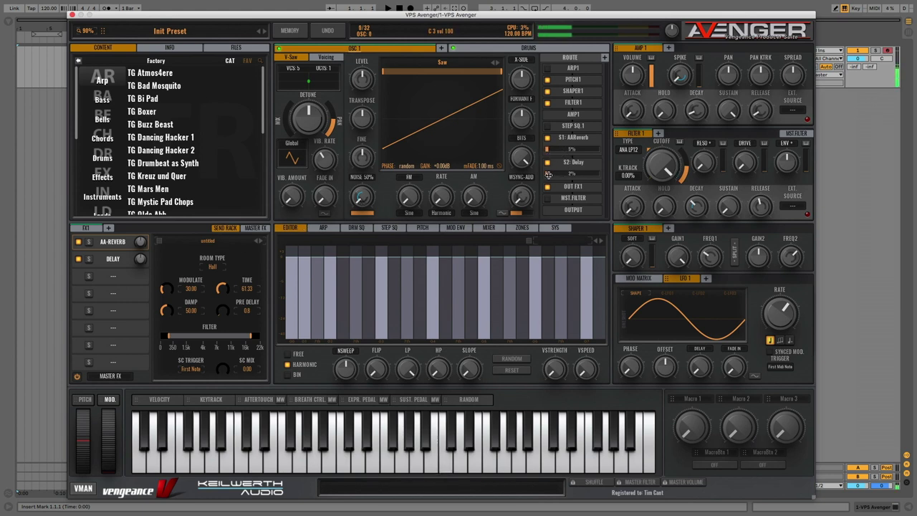
Step: Try VA shapes for Oscillator 1, auditioning Square, Sine and Factory Synth shapes such as Andro Square, Arcade 2 and AuSquare
{"action": "left_click", "coordinate": [442, 64]}
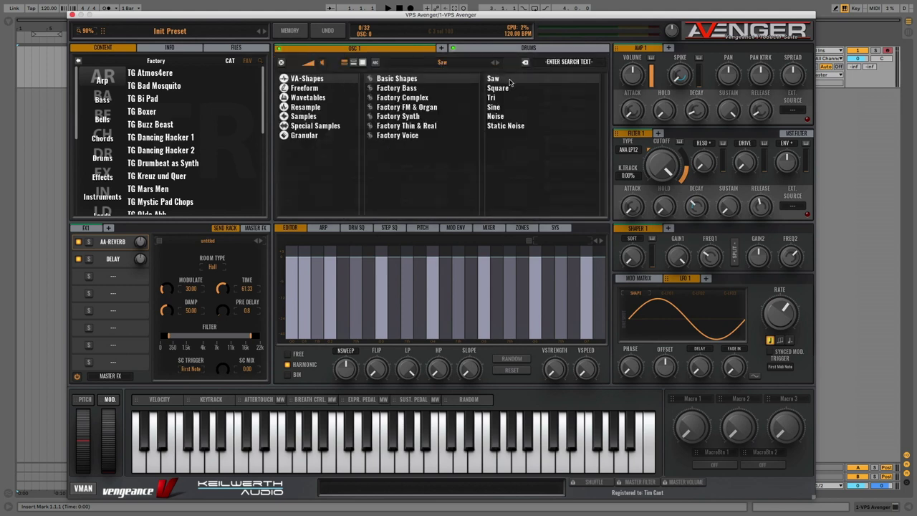
{"action": "left_click", "coordinate": [510, 87]}
{"action": "left_click", "coordinate": [507, 109]}
{"action": "left_click", "coordinate": [426, 114]}
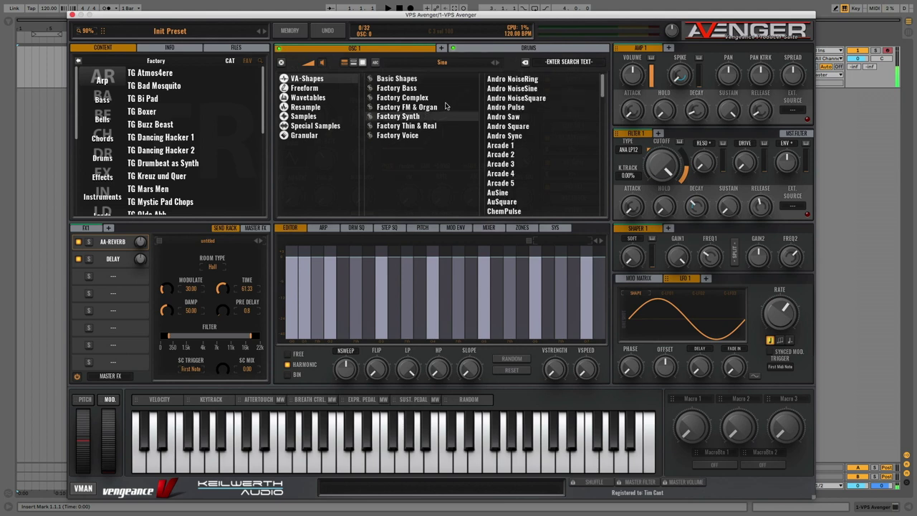
{"action": "left_click", "coordinate": [525, 88]}
{"action": "left_click", "coordinate": [521, 126]}
{"action": "left_click", "coordinate": [517, 154]}
{"action": "left_click", "coordinate": [501, 201]}
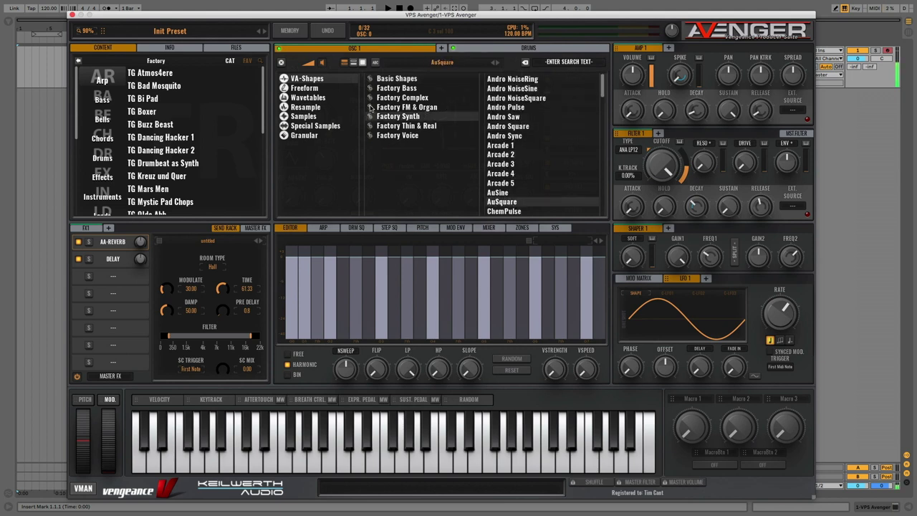
Step: Try the Factory Freeform shapes Pulse Mix 1, Pulse Narrow 1, Saw Hi 1 and Saw Multi Stack 1 on Oscillator 1
{"action": "left_click", "coordinate": [313, 88]}
{"action": "left_click", "coordinate": [505, 88]}
{"action": "left_click", "coordinate": [508, 107]}
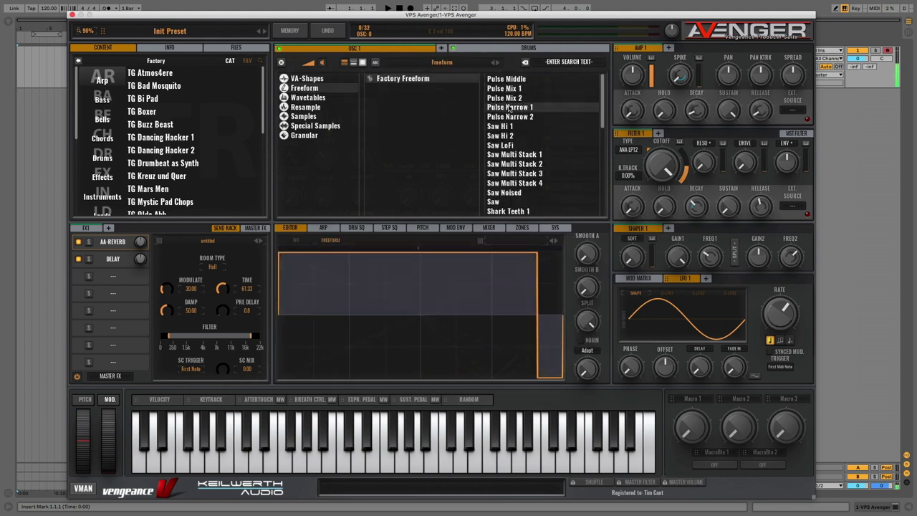
{"action": "left_click", "coordinate": [510, 127]}
{"action": "left_click", "coordinate": [510, 153]}
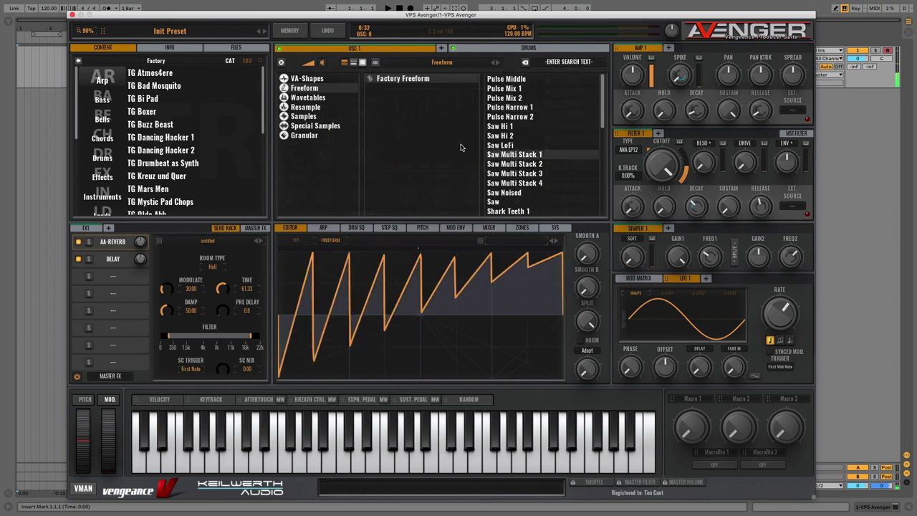
Step: Audition FFT Spectral Shaper 2 and Metal Spectrum 2 from Wavetables Diatonic, and load Saw Perfect Quart into Oscillator 1
{"action": "left_click", "coordinate": [302, 98]}
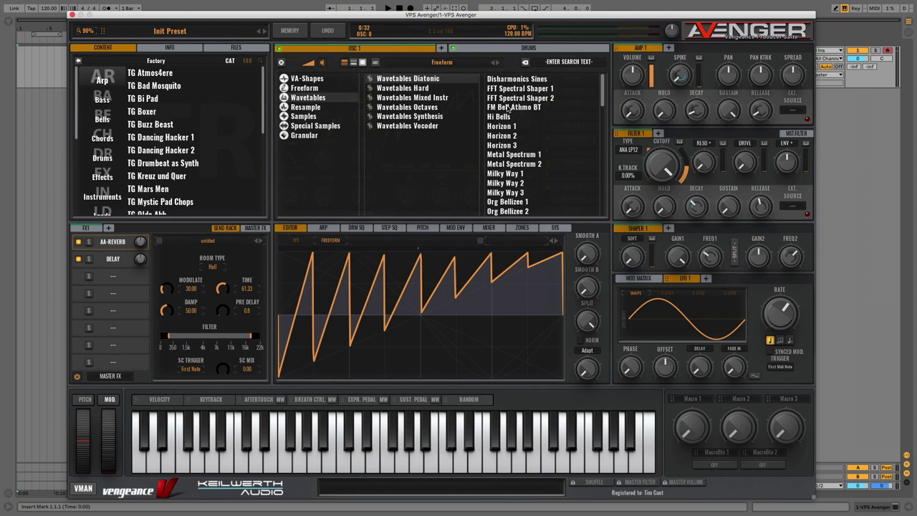
{"action": "left_click", "coordinate": [520, 99]}
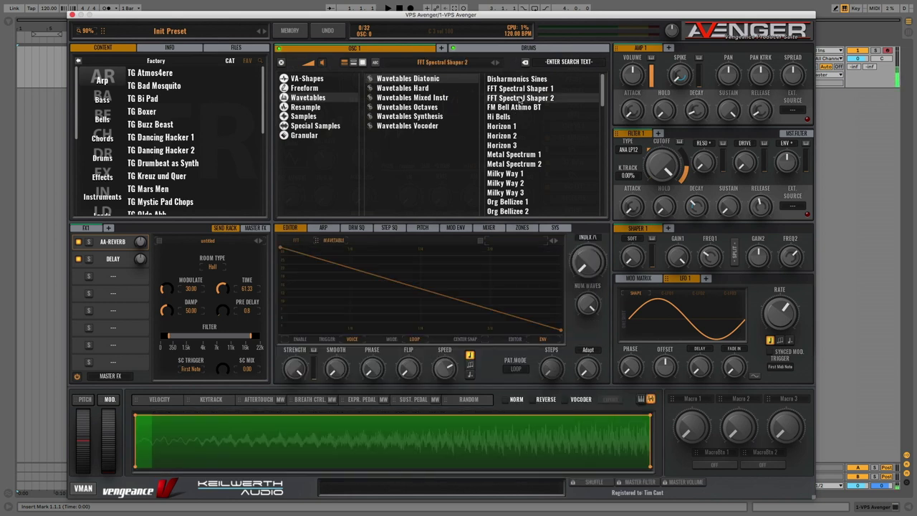
{"action": "left_click", "coordinate": [526, 163]}
{"action": "left_click_drag", "start_coordinate": [603, 106], "coordinate": [600, 134]}
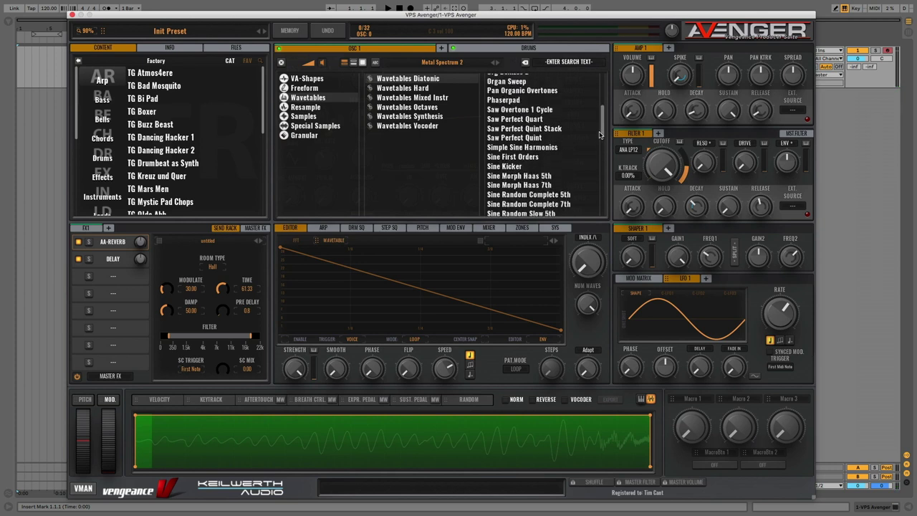
{"action": "left_click", "coordinate": [522, 121]}
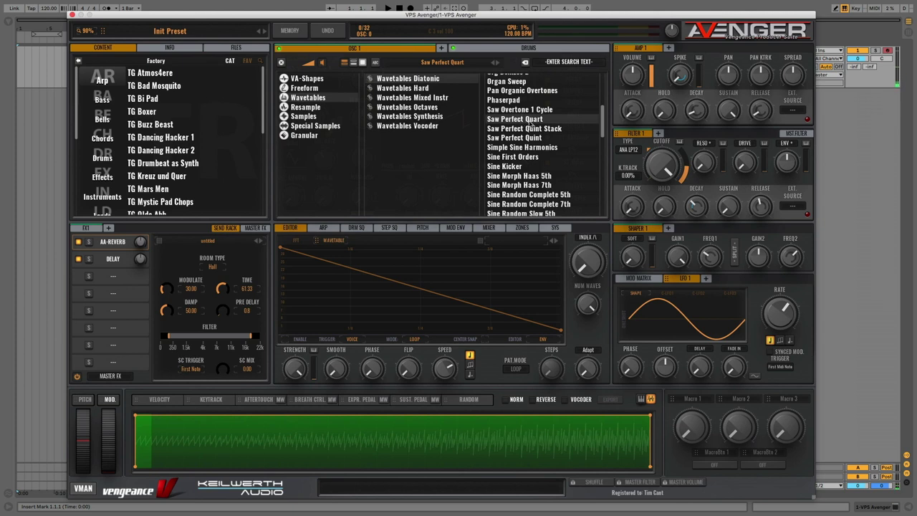
{"action": "left_click", "coordinate": [281, 63]}
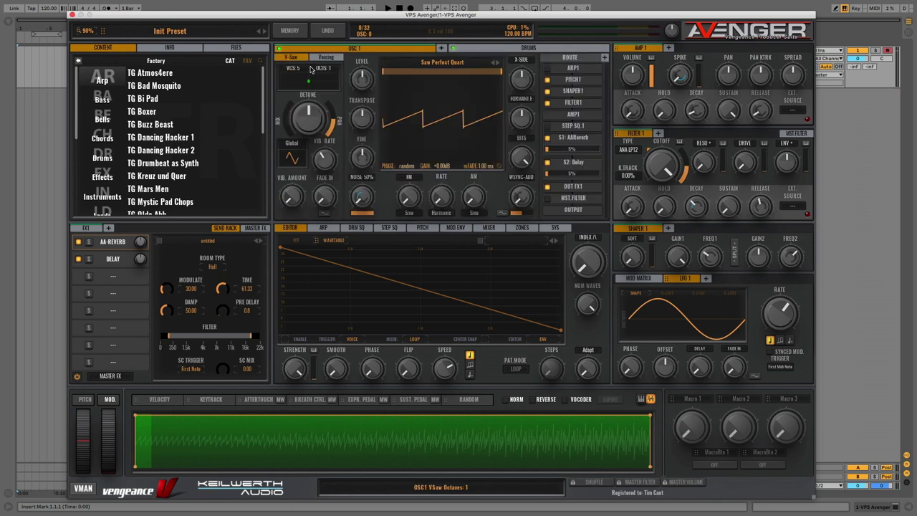
Step: Adjust the wavetable index, modulate it with LFO 1 at a 1/1 rate, and play notes in different octaves
{"action": "key", "text": "x"}
{"action": "key", "text": "a"}
{"action": "mouse_move", "coordinate": [588, 267]}
{"action": "left_mouse_down"}
{"action": "mouse_move", "coordinate": [577, 94]}
{"action": "mouse_move", "coordinate": [588, 281]}
{"action": "left_mouse_up"}
{"action": "mouse_move", "coordinate": [683, 280]}
{"action": "left_mouse_down"}
{"action": "mouse_move", "coordinate": [697, 294]}
{"action": "mouse_move", "coordinate": [641, 290]}
{"action": "mouse_move", "coordinate": [588, 262]}
{"action": "mouse_move", "coordinate": [582, 270]}
{"action": "left_mouse_up"}
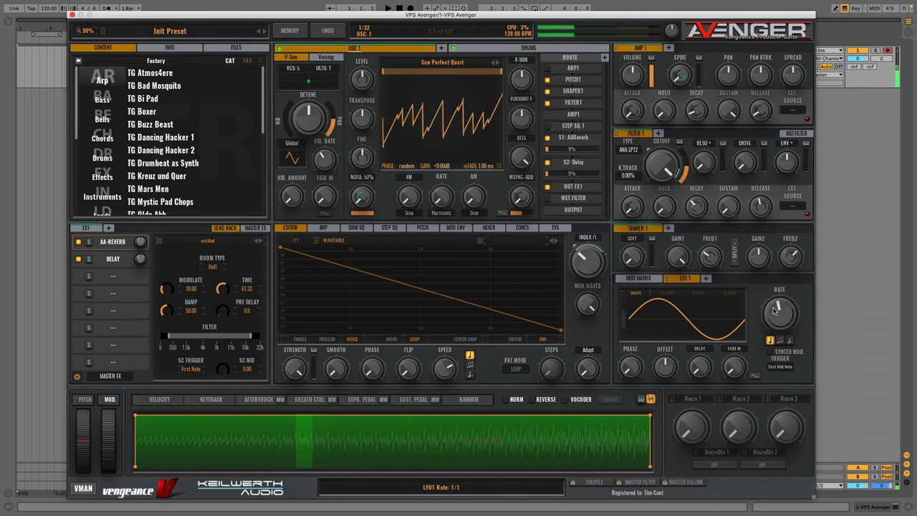
{"action": "key", "text": "x"}
{"action": "key", "text": "u"}
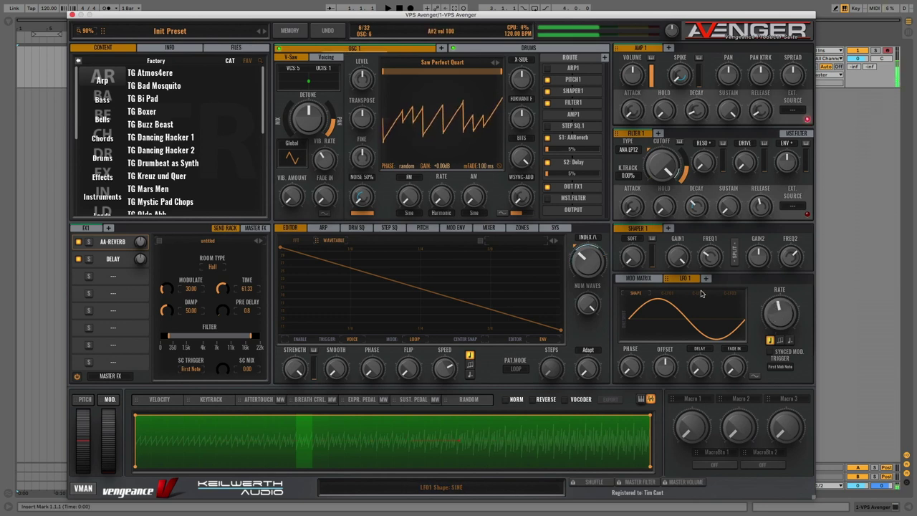
{"action": "key", "text": "u"}
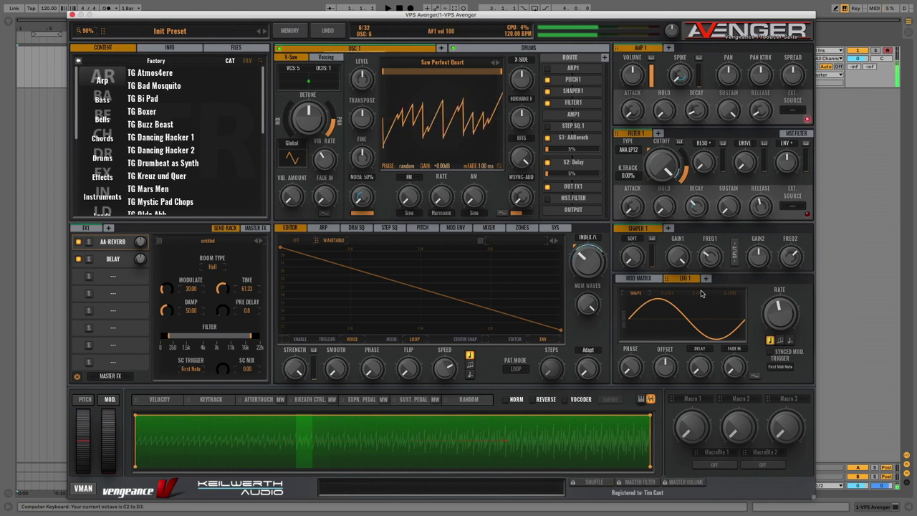
Step: Raise Oscillator 1's reverb send and set its delay send to 37%, and lower Filter 1's cutoff to about 2877 Hz
{"action": "key", "text": "x"}
{"action": "key", "text": "a"}
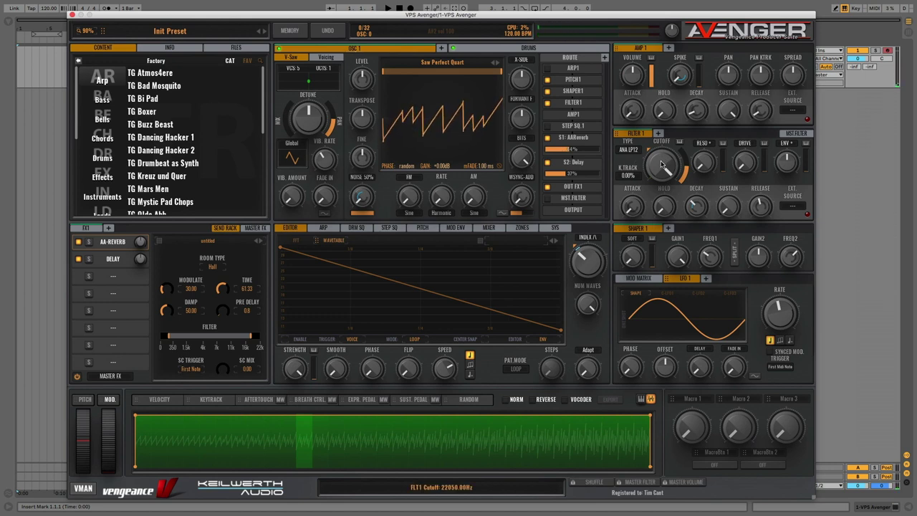
{"action": "mouse_move", "coordinate": [662, 164]}
{"action": "left_mouse_down"}
{"action": "mouse_move", "coordinate": [659, 195]}
{"action": "mouse_move", "coordinate": [654, 168]}
{"action": "left_mouse_up"}
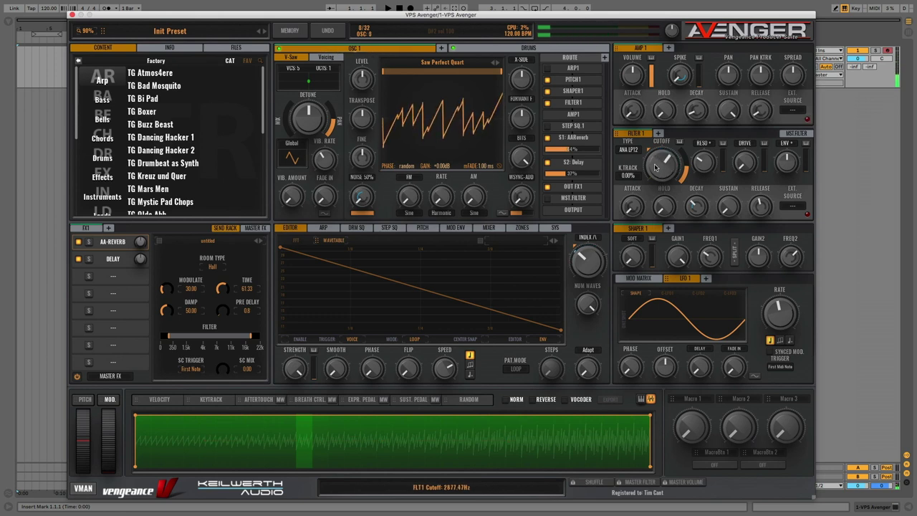